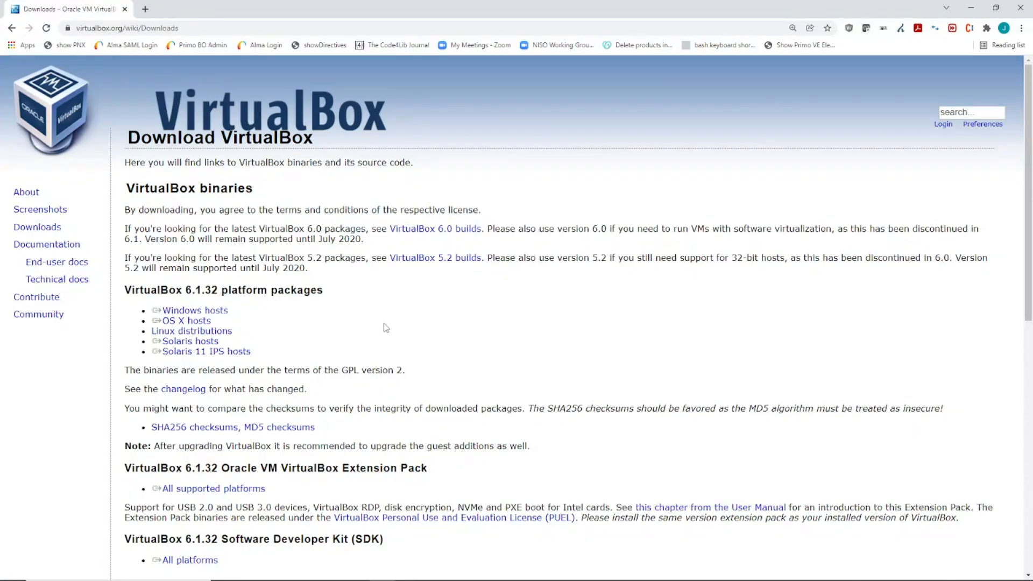
Download the VirtualBox 6.1.32 platform package for Windows hosts.
click(226, 315)
click(224, 312)
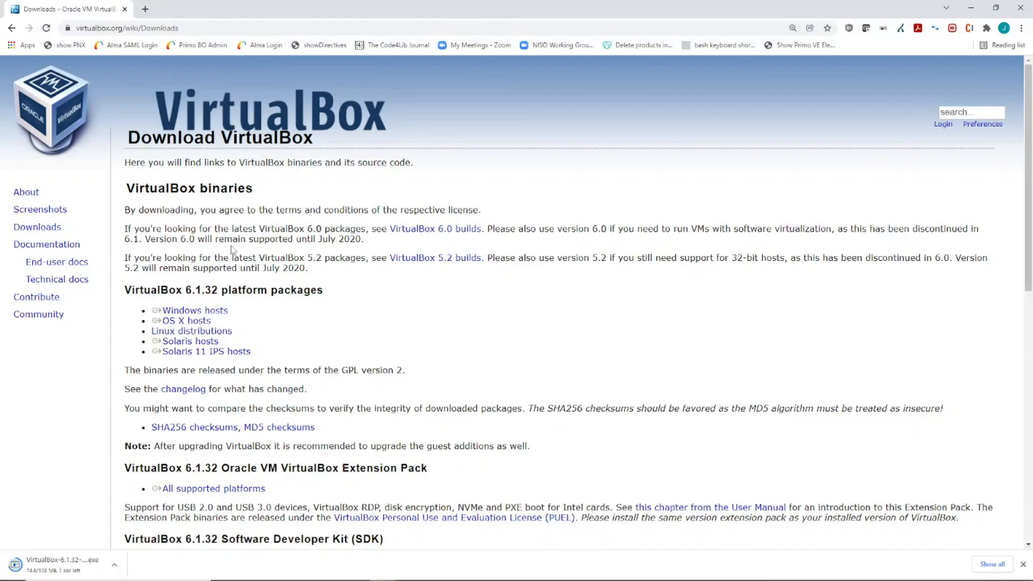
click(206, 321)
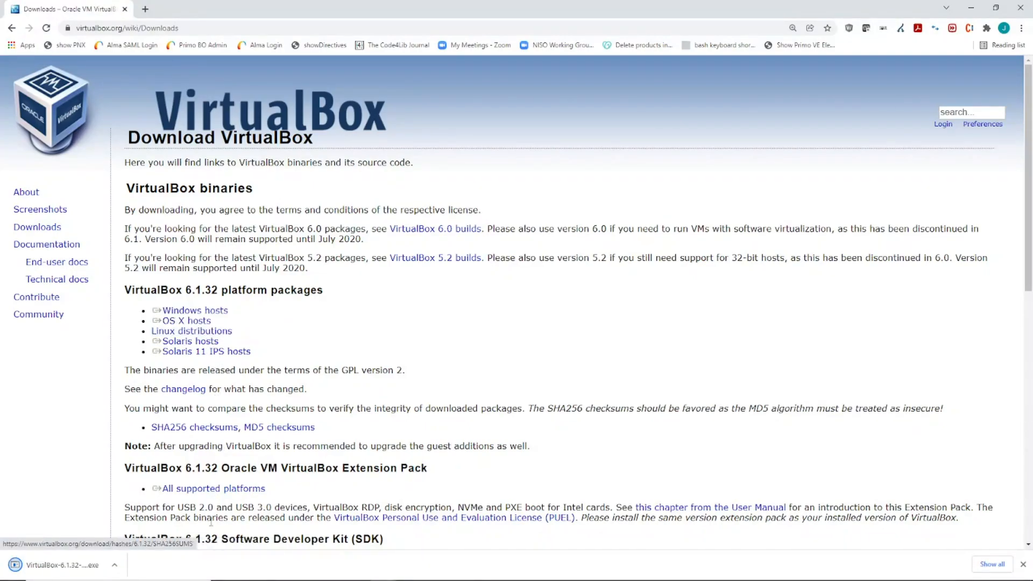
Launch the downloaded VirtualBox 6.1.32 installer and exit its setup wizard without installing, confirming the cancellation.
click(74, 572)
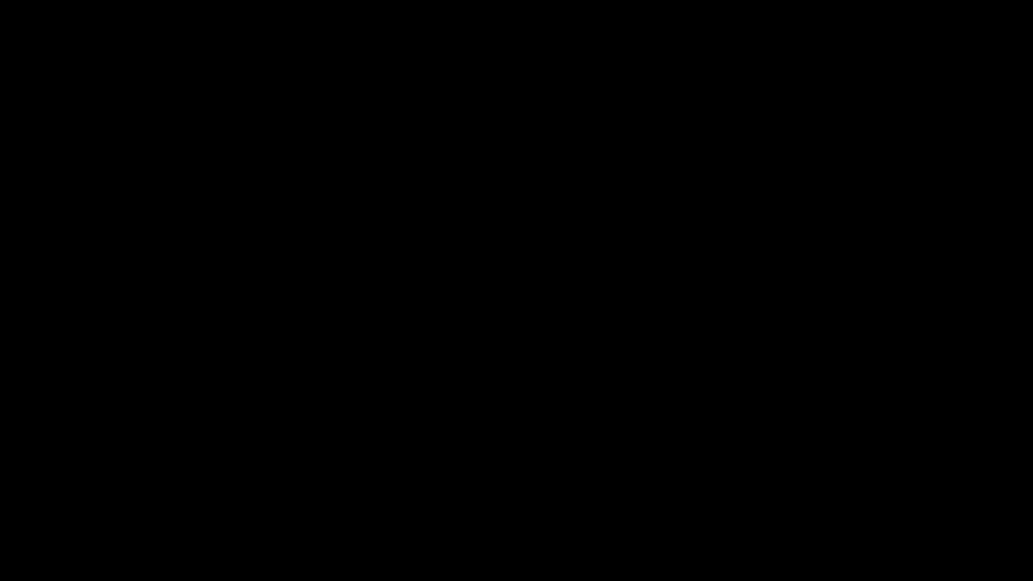
click(459, 361)
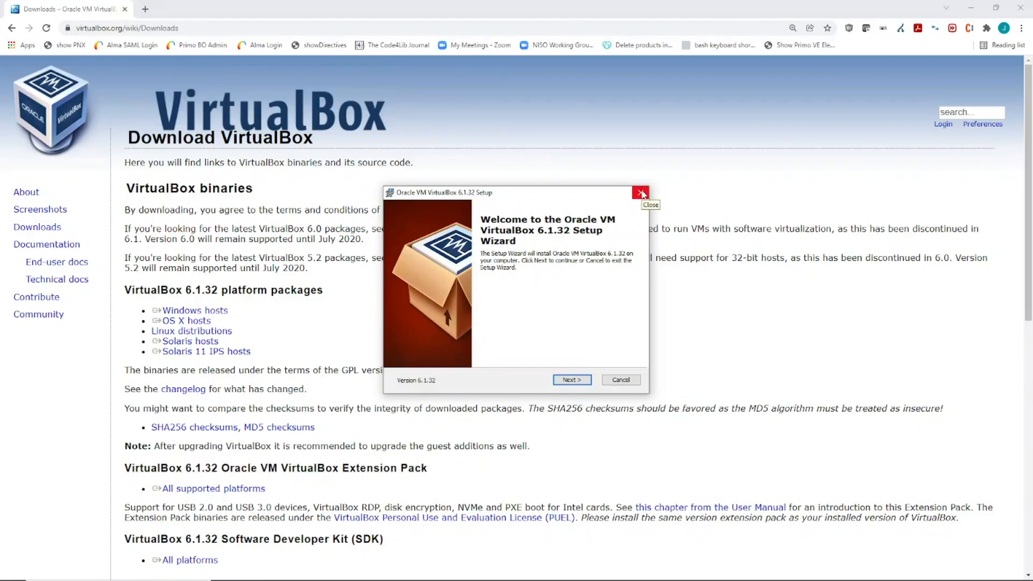
double_click(172, 292)
triple_click(182, 350)
click(641, 194)
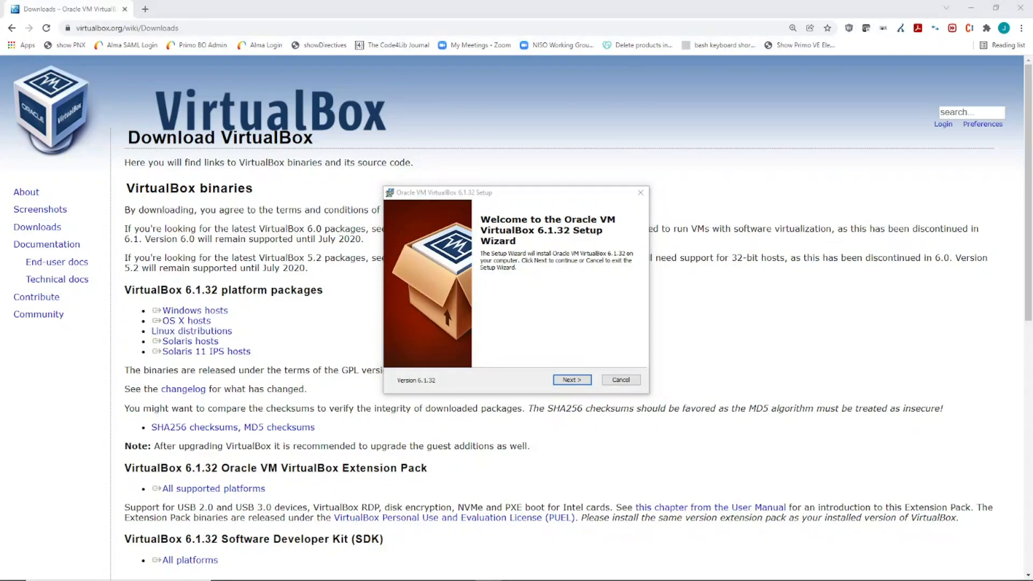
click(621, 380)
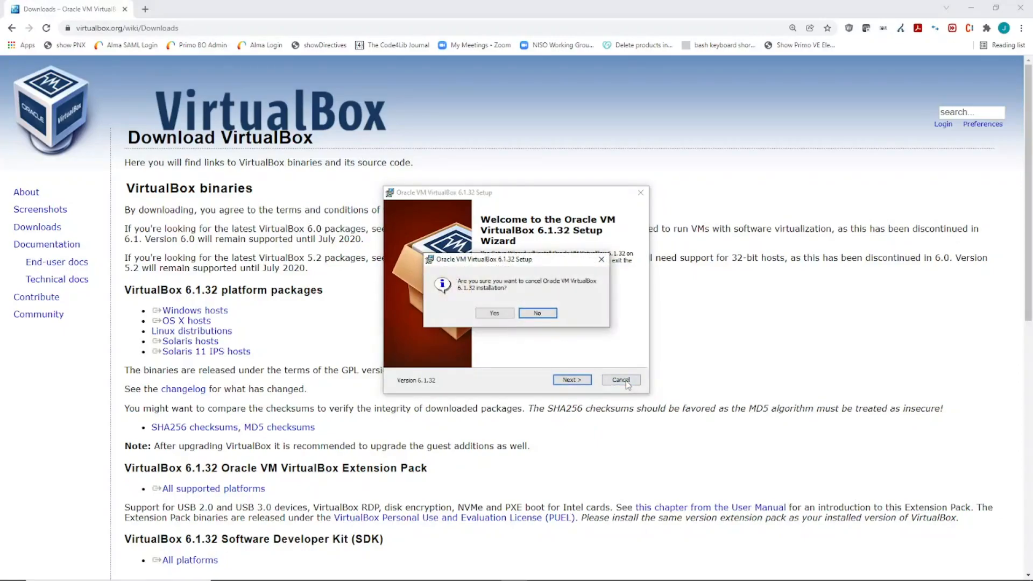
click(543, 312)
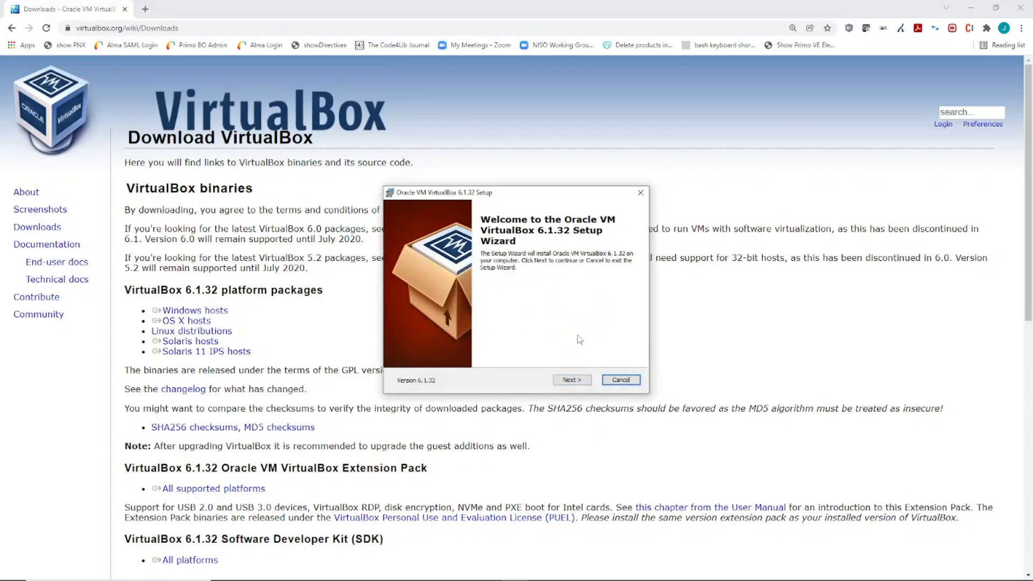
click(640, 193)
click(490, 316)
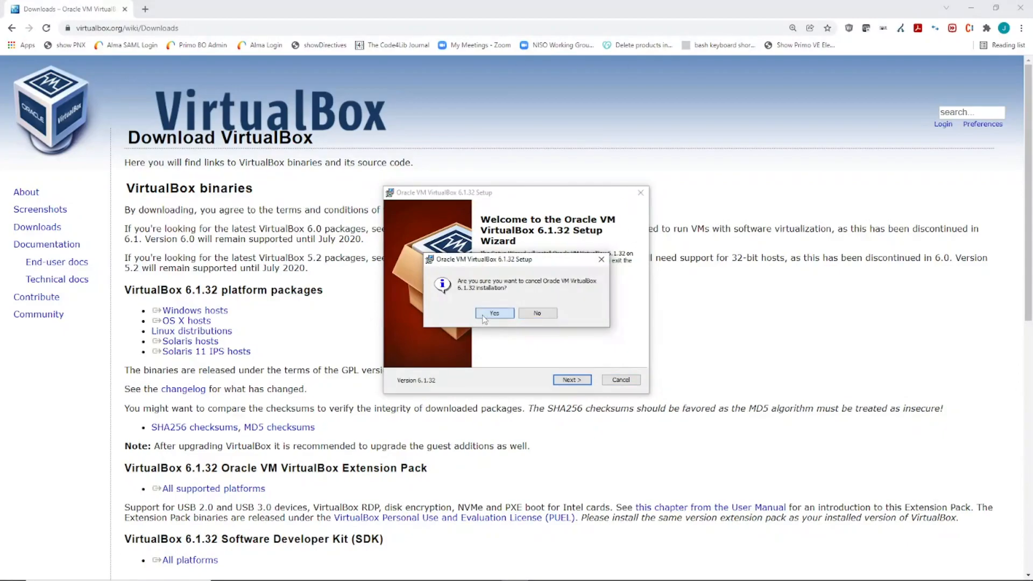
click(639, 193)
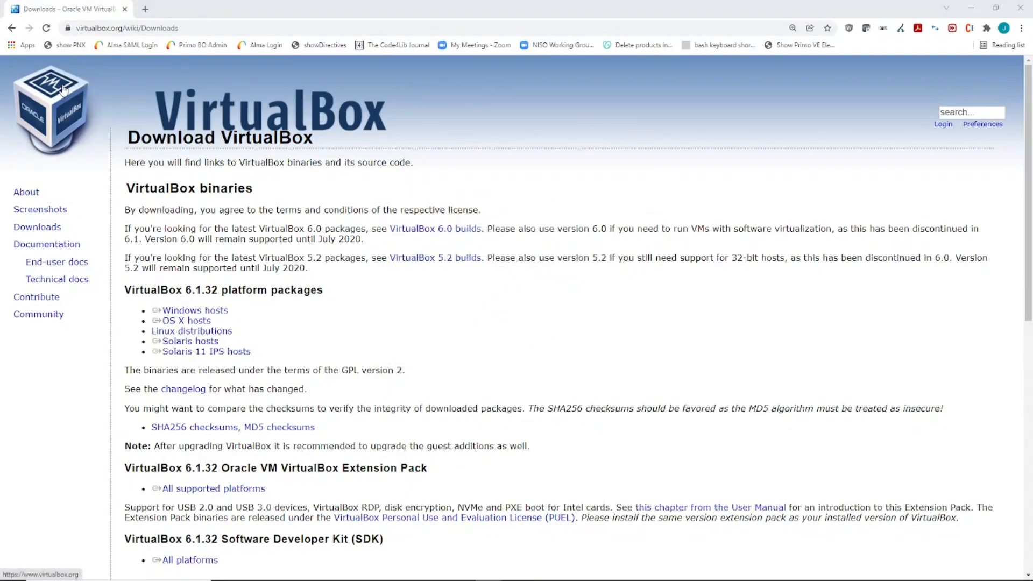
Search the web for debian and open the official Debian website.
click(183, 29)
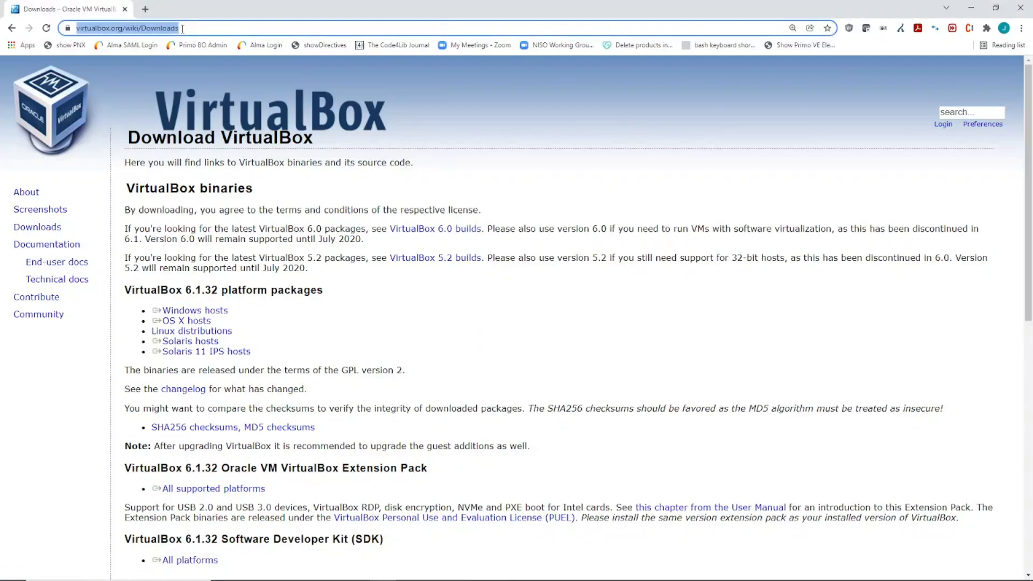
text(debian)
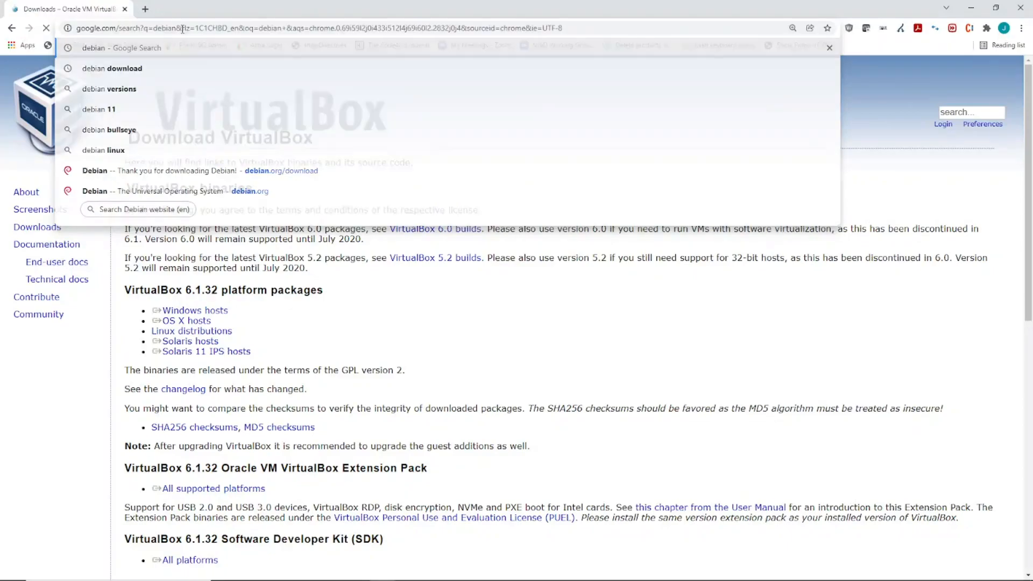
key(Return)
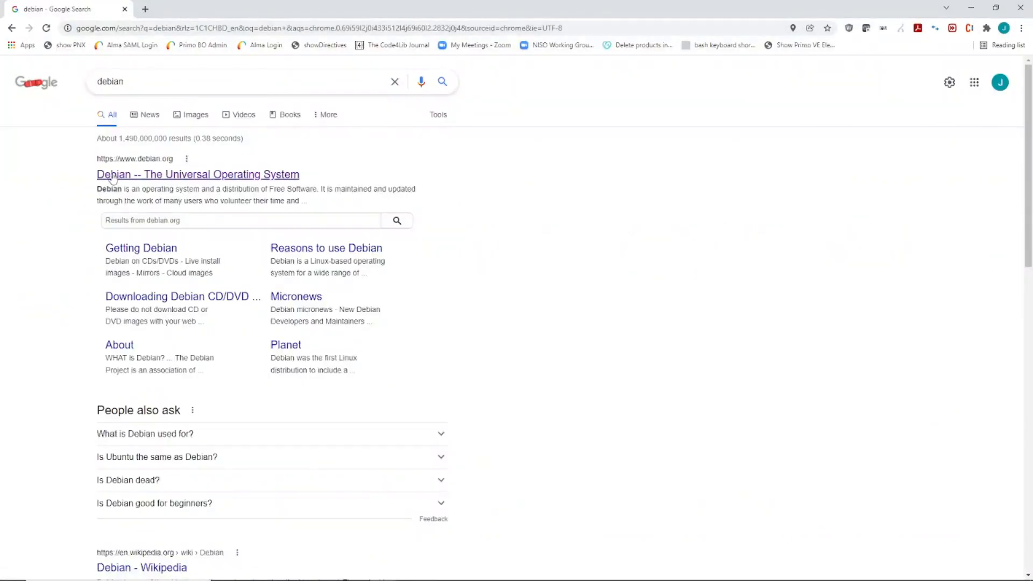
click(196, 177)
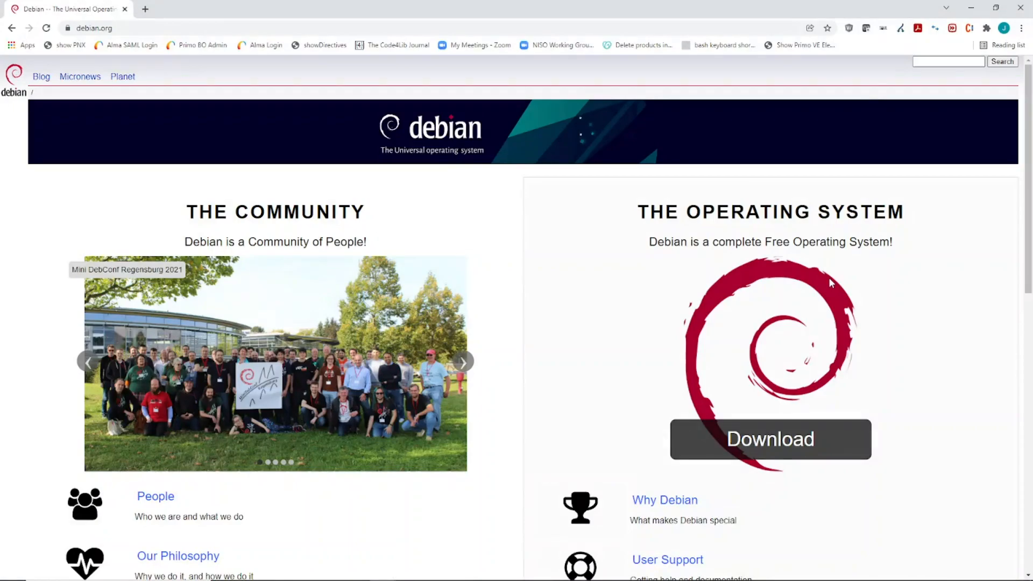
Download the Debian 11.2.0 amd64 netinst ISO and look over its download page.
scroll(832, 282, down, 3)
click(775, 289)
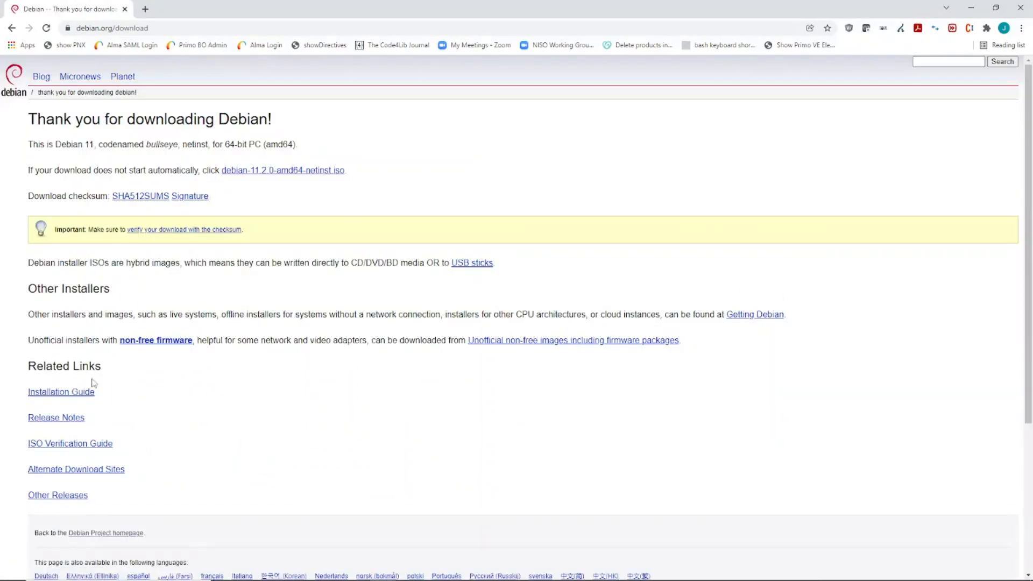
scroll(227, 447, down, 3)
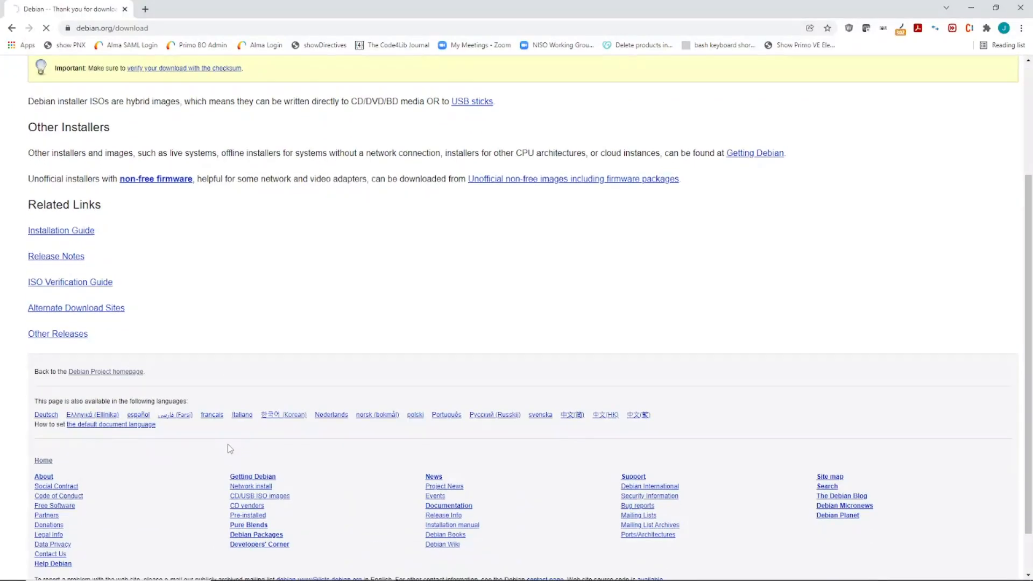
scroll(228, 443, up, 3)
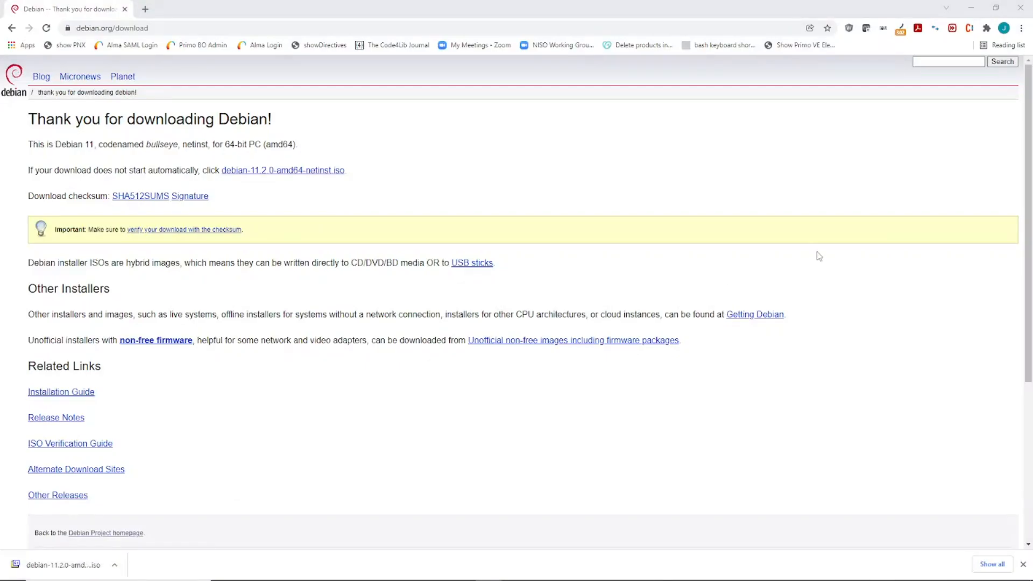
Minimize the browser, launch Oracle VM VirtualBox from the desktop and maximize its window.
click(971, 9)
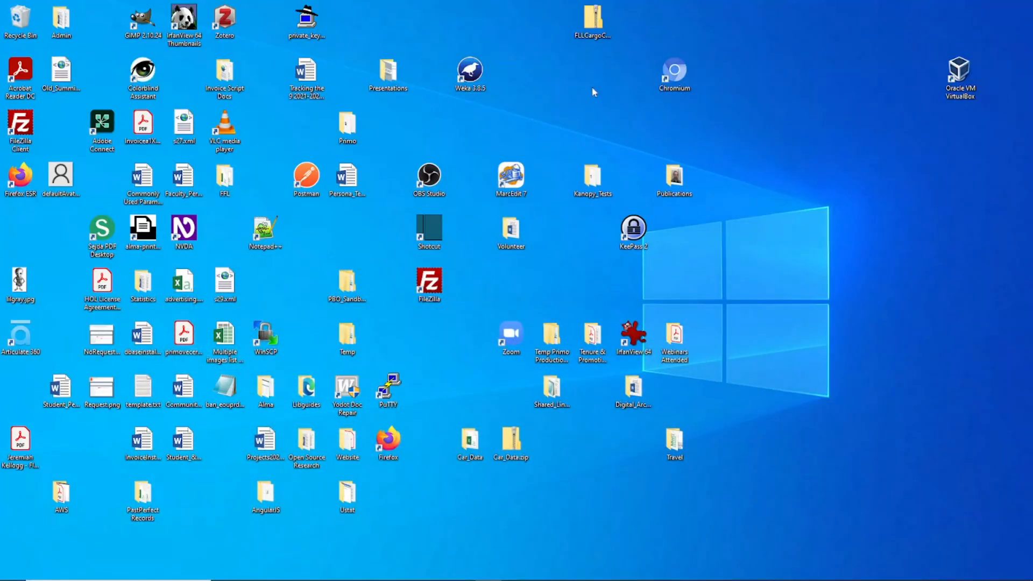
drag(960, 73, 878, 85)
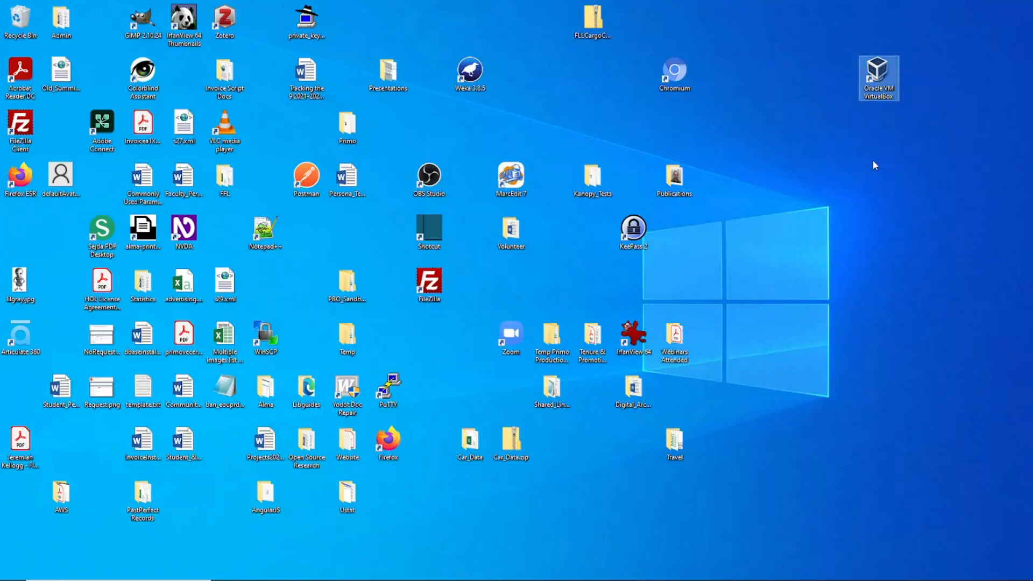
double_click(878, 77)
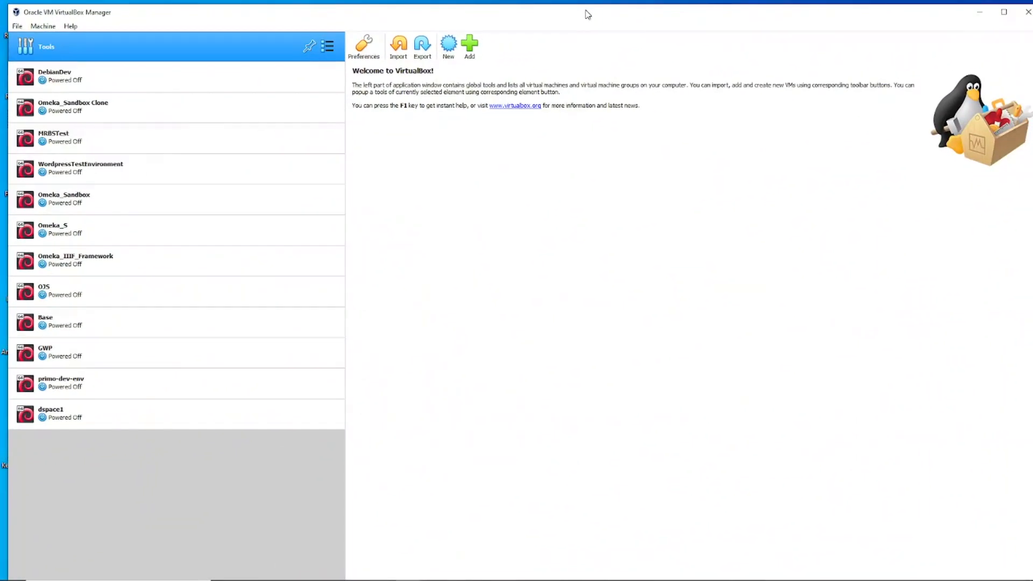
click(1005, 13)
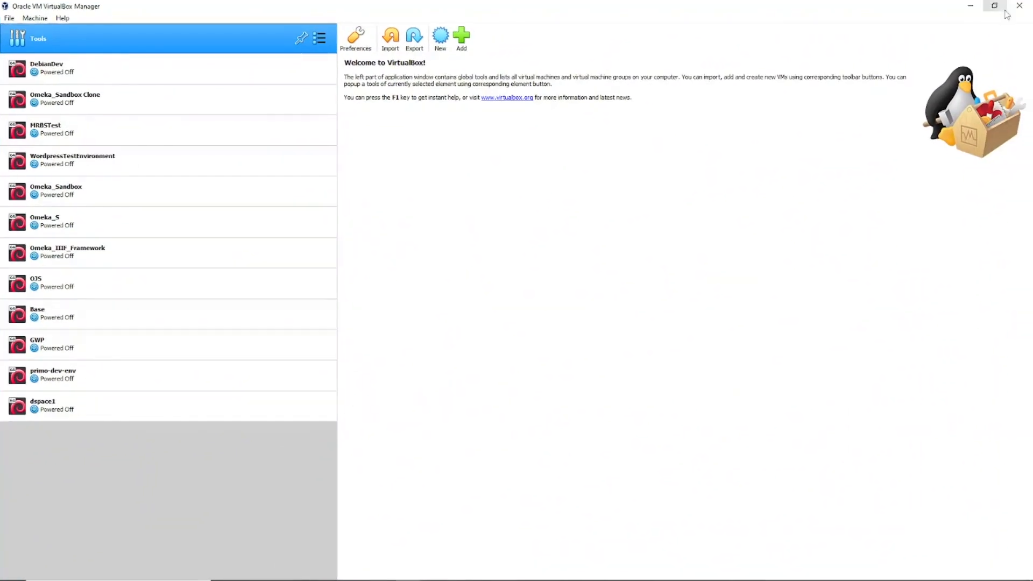
click(488, 579)
Start a new virtual machine named dspace with type Linux and version Debian (64-bit).
click(440, 38)
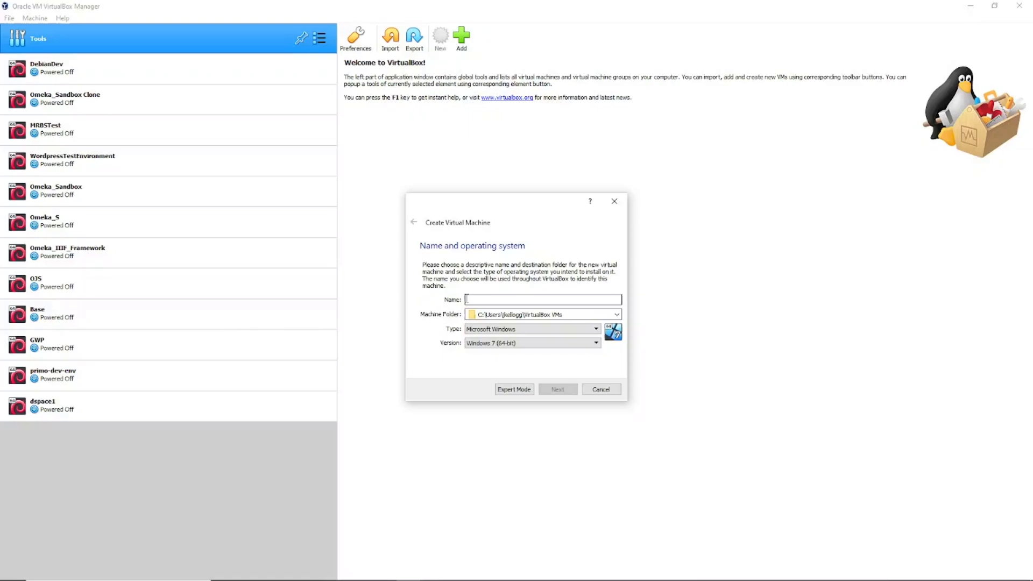
text(dspace)
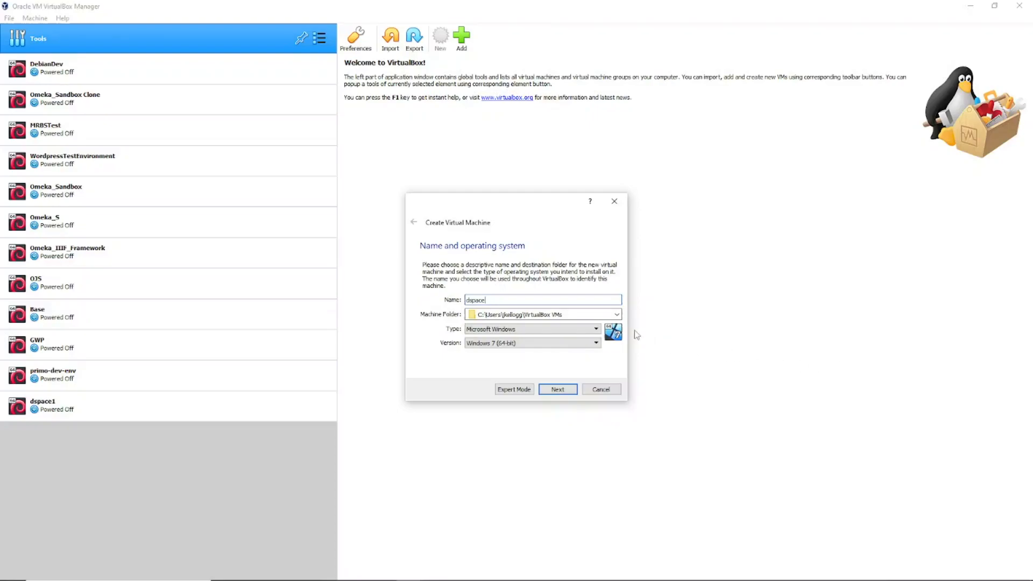
click(596, 331)
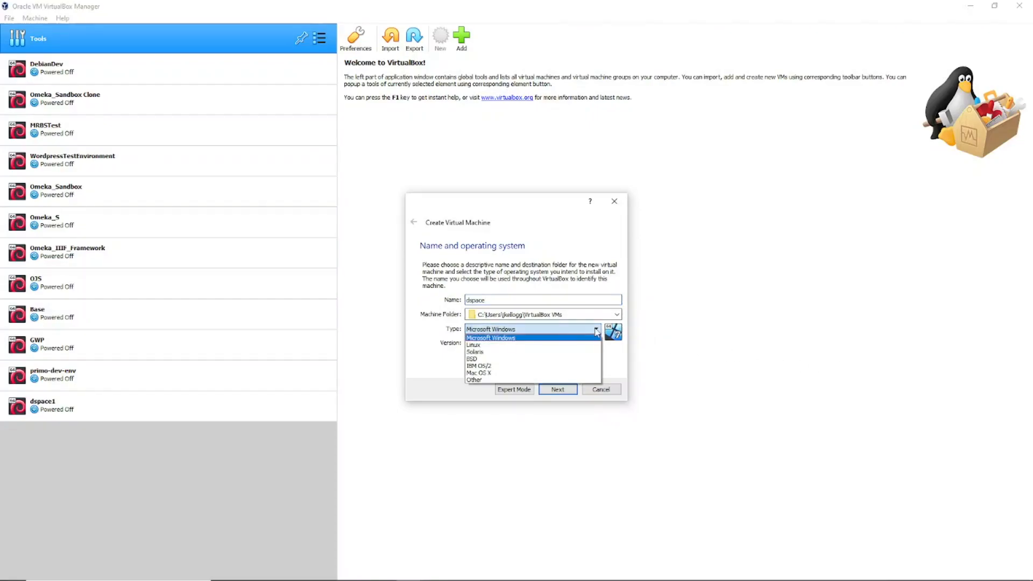
click(477, 345)
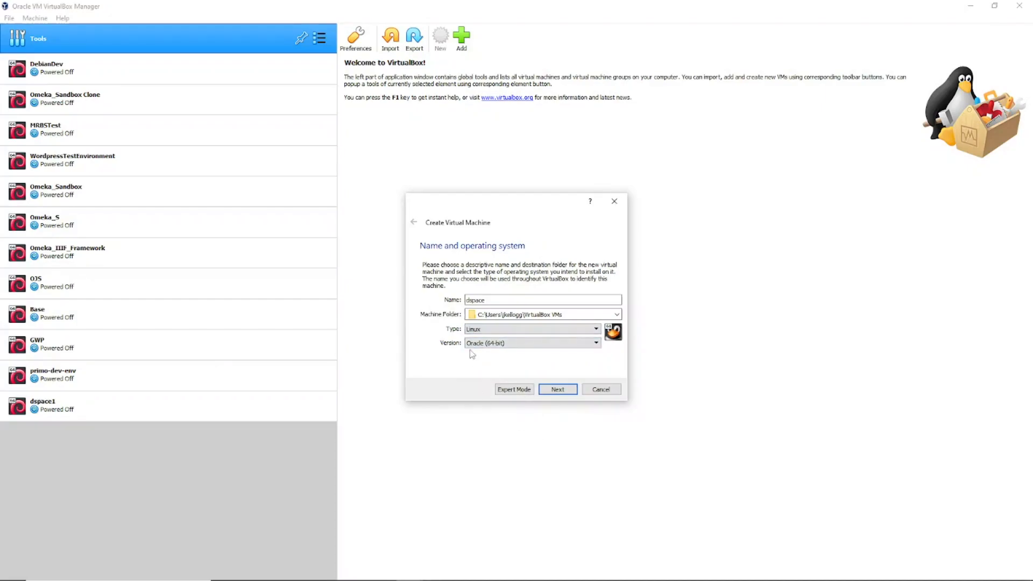
click(596, 344)
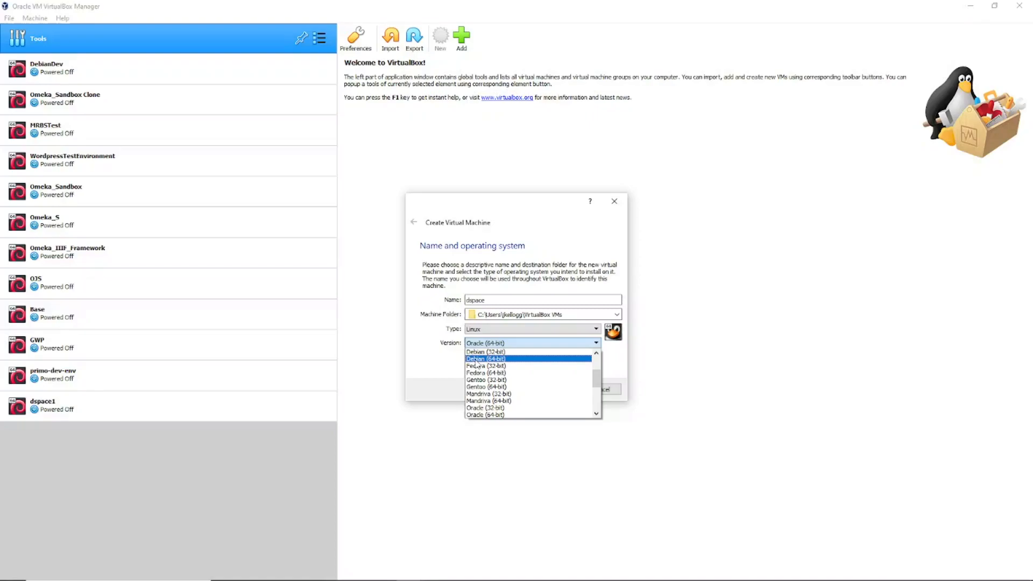
click(476, 359)
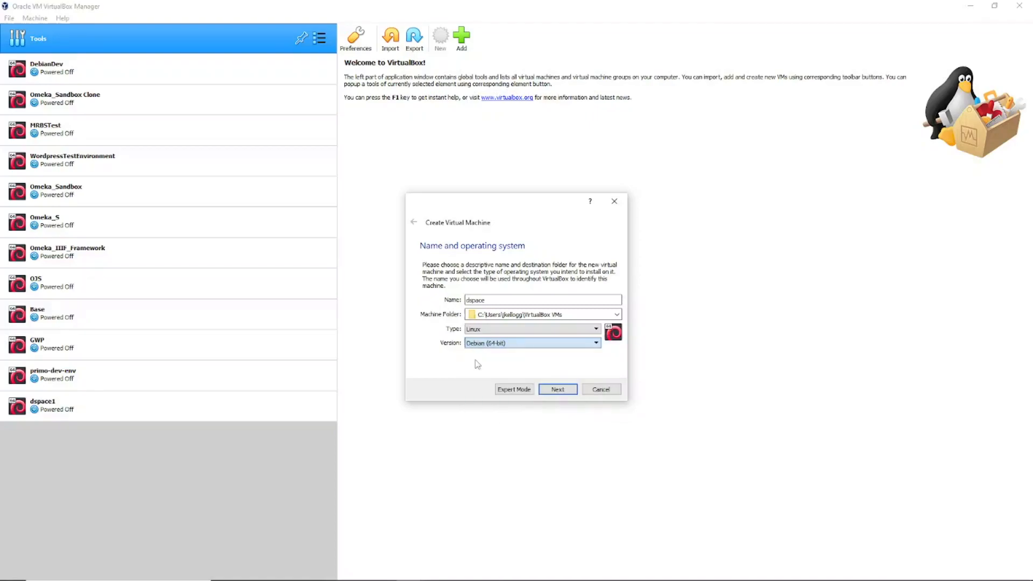
click(558, 389)
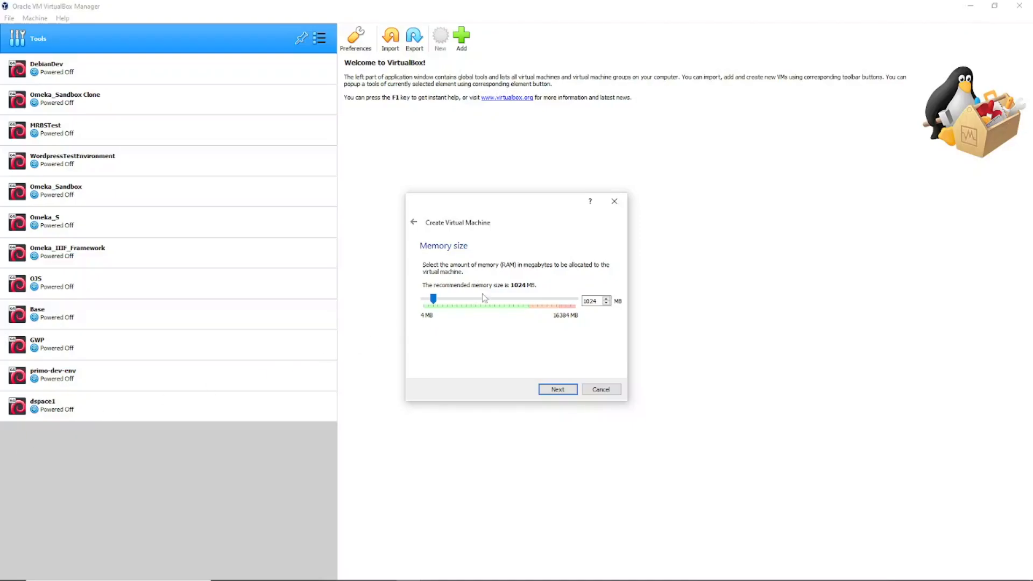
Set the new virtual machine's memory size to 6103 MB and continue to the hard disk options.
click(607, 299)
drag(435, 302, 483, 298)
click(556, 391)
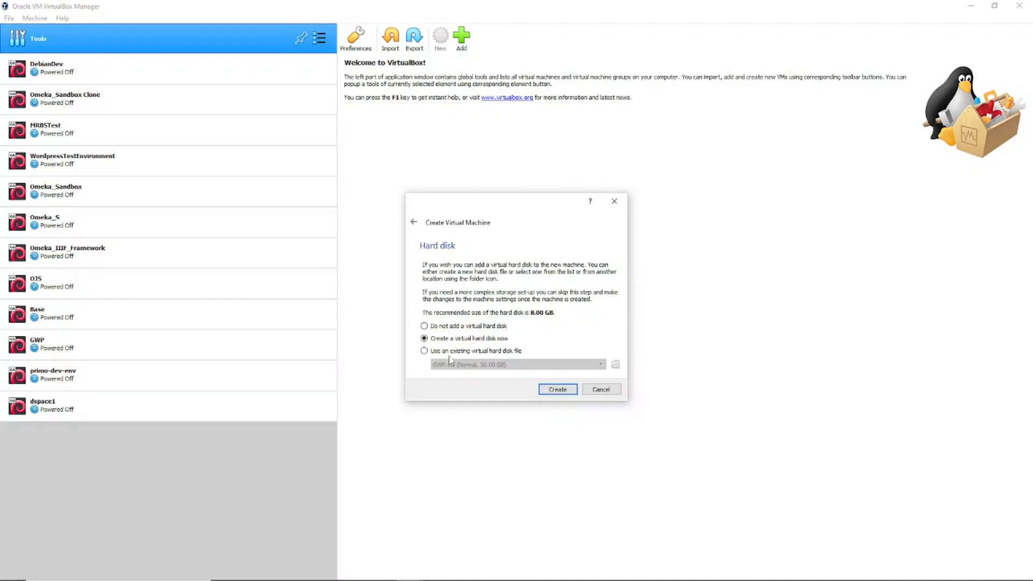
Create a dynamically allocated VDI virtual hard disk of 50 GB for the dspace machine.
click(557, 391)
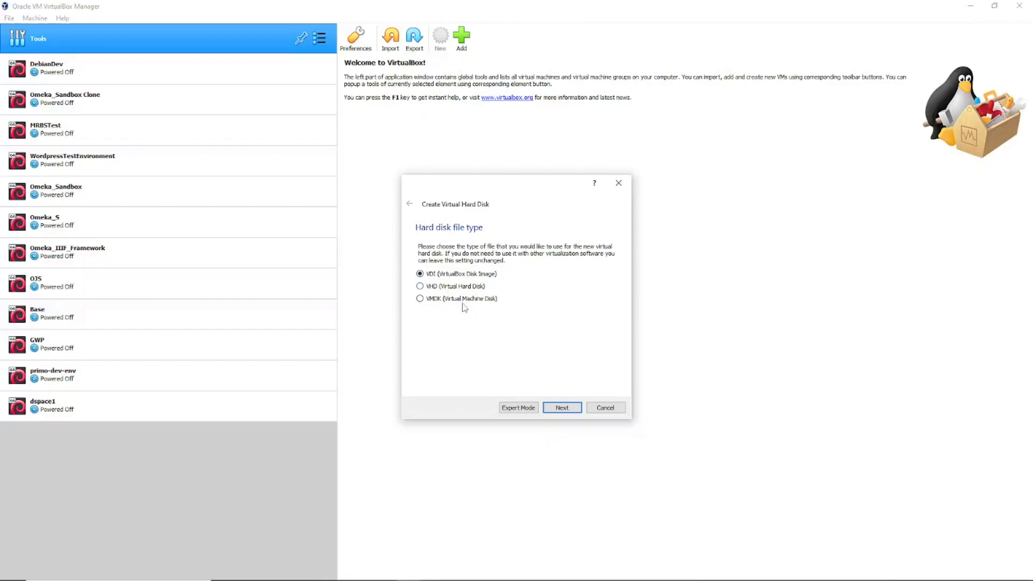
click(563, 408)
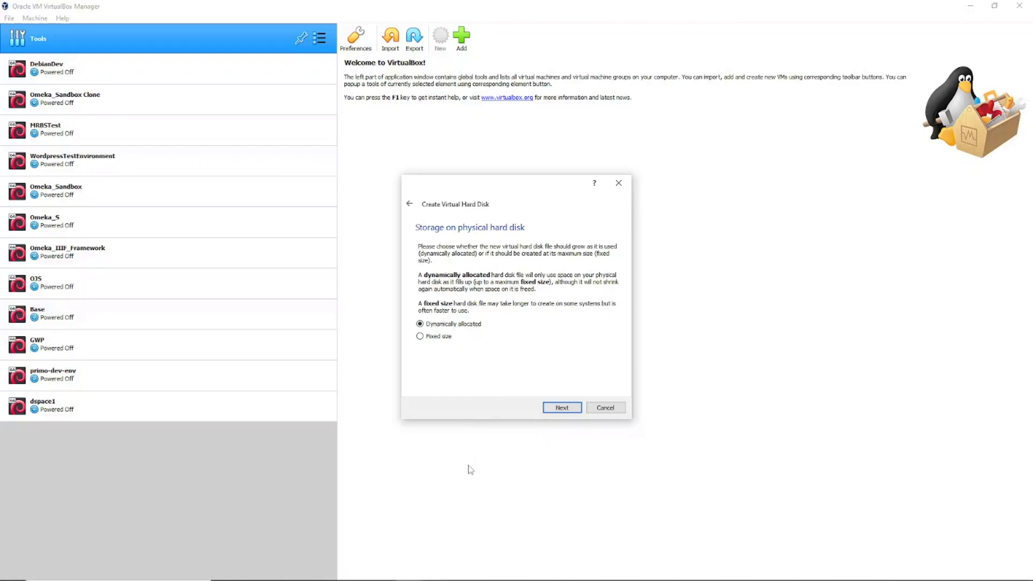
click(560, 408)
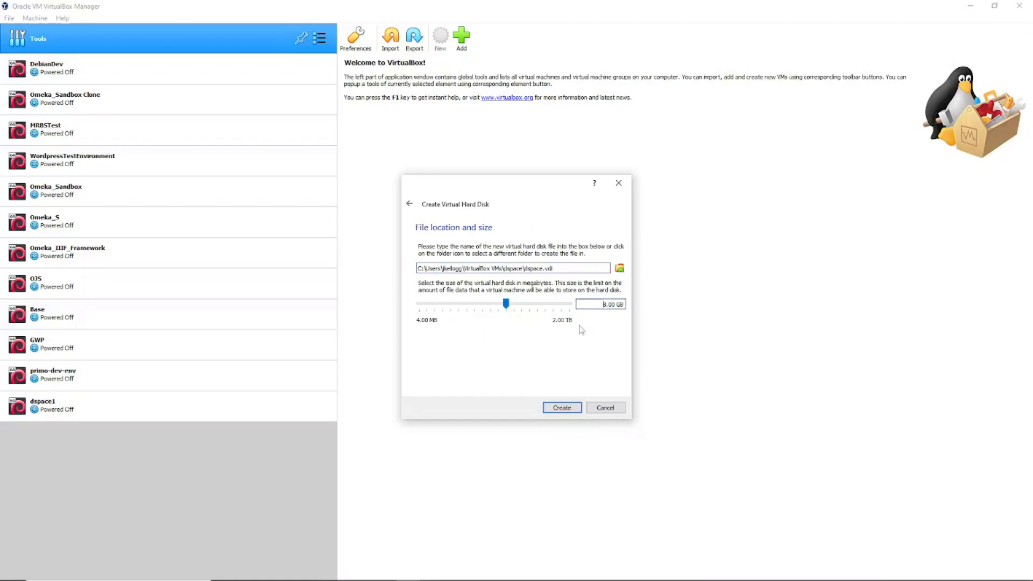
key(Delete)
key(Delete)
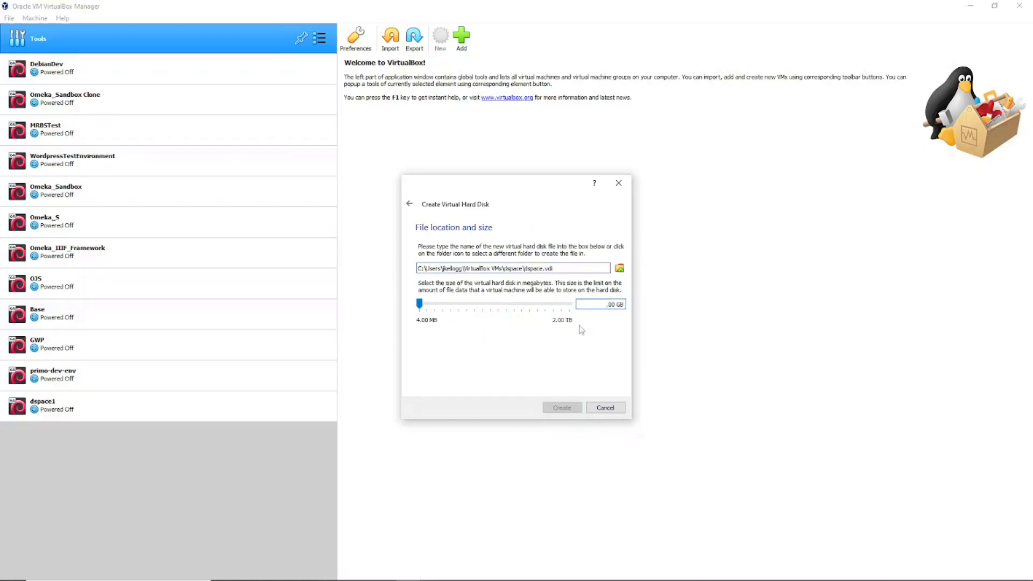
text(50)
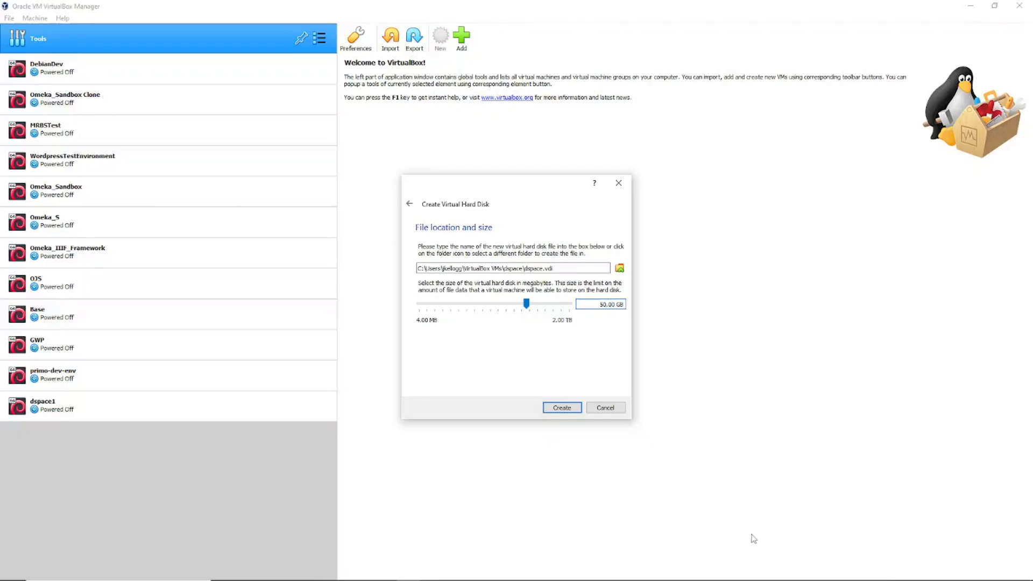
click(560, 407)
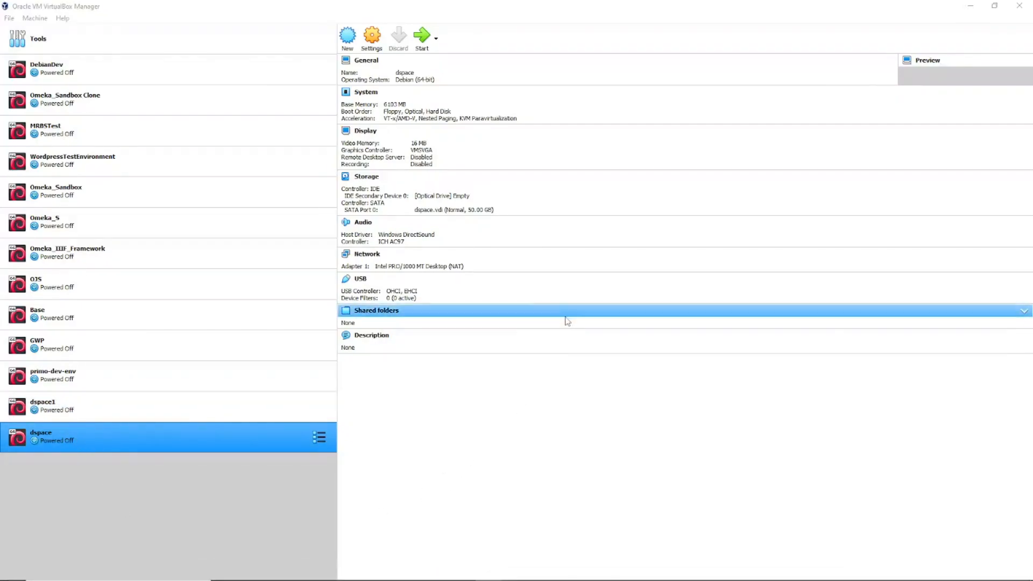
Set both Shared Clipboard and Drag'n'Drop to Bidirectional in the dspace machine's advanced general settings and save them.
click(373, 43)
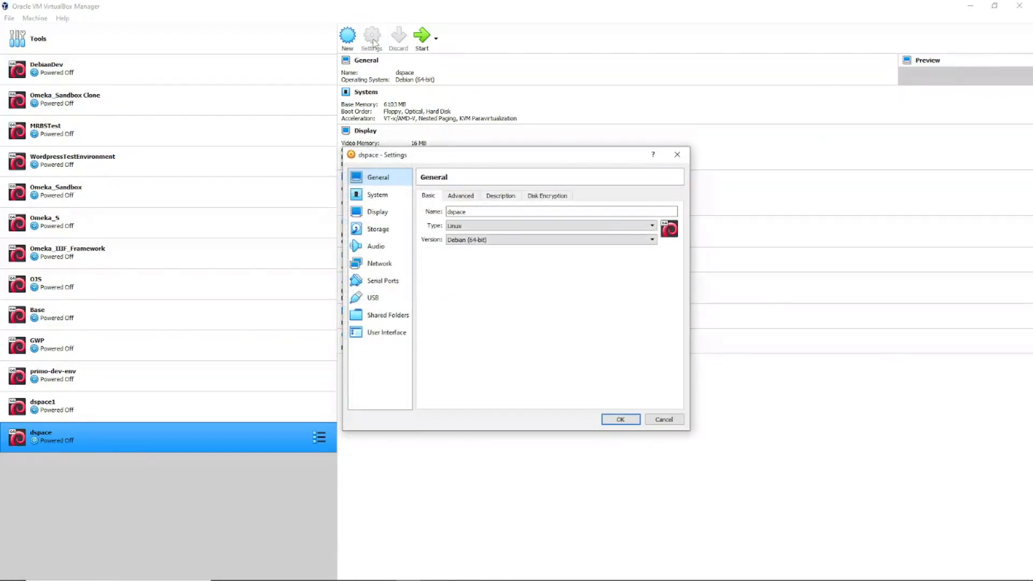
click(462, 197)
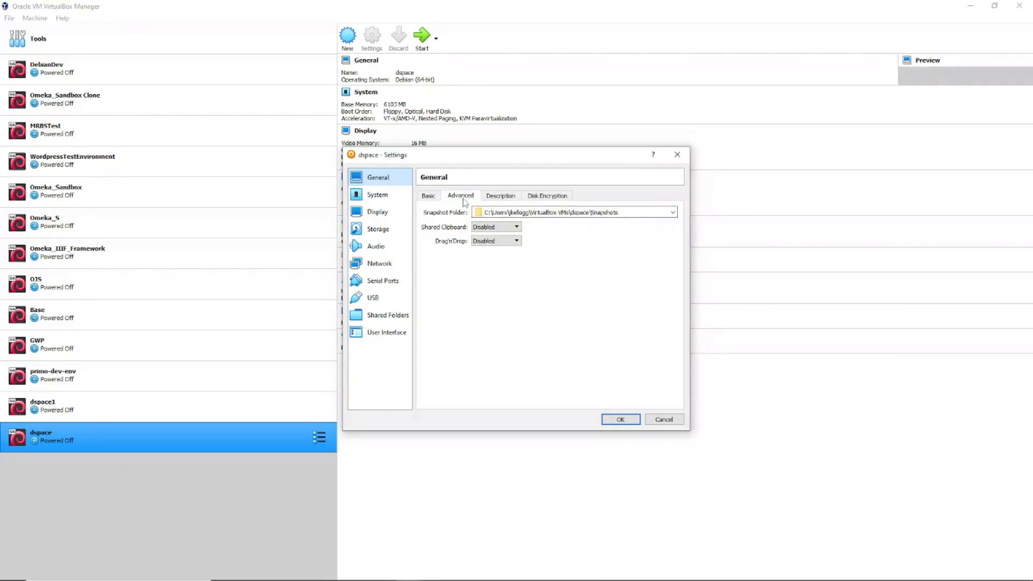
click(517, 228)
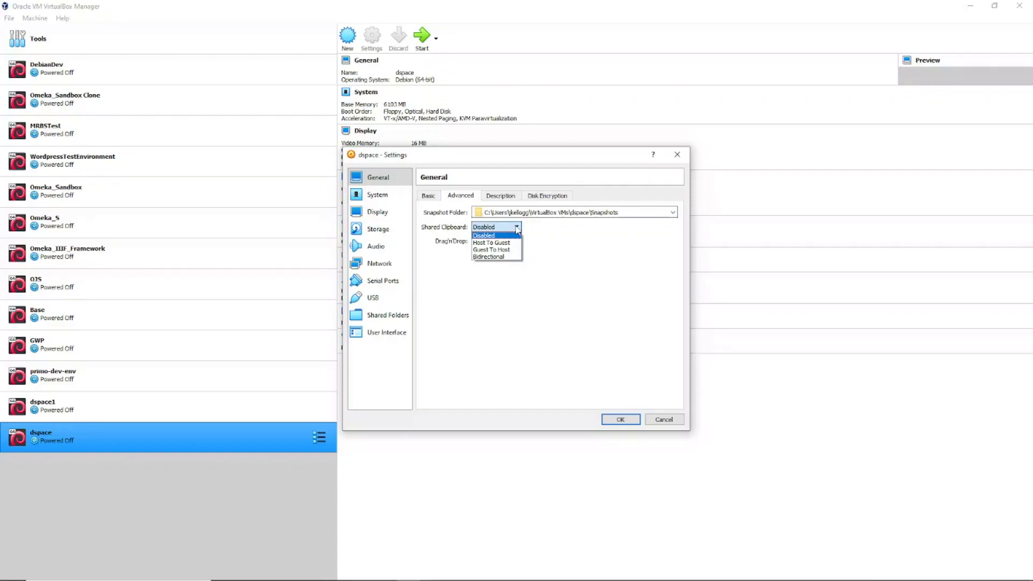
click(493, 257)
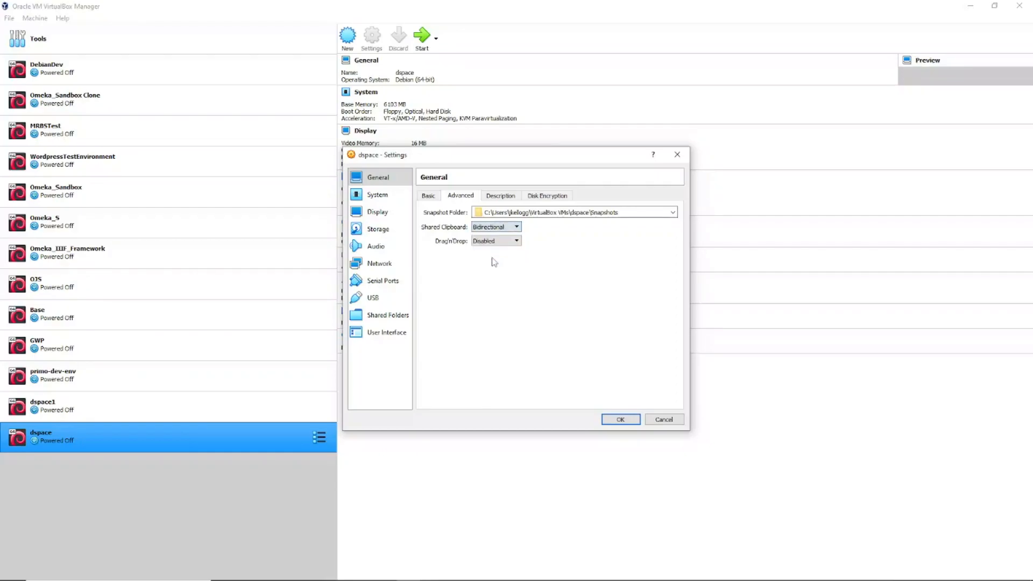
click(517, 242)
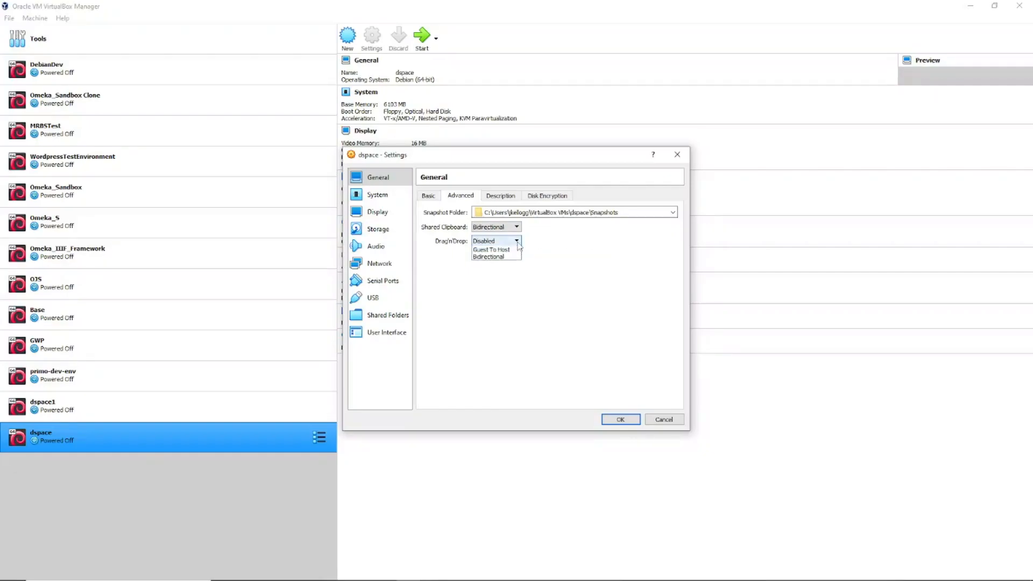
click(502, 270)
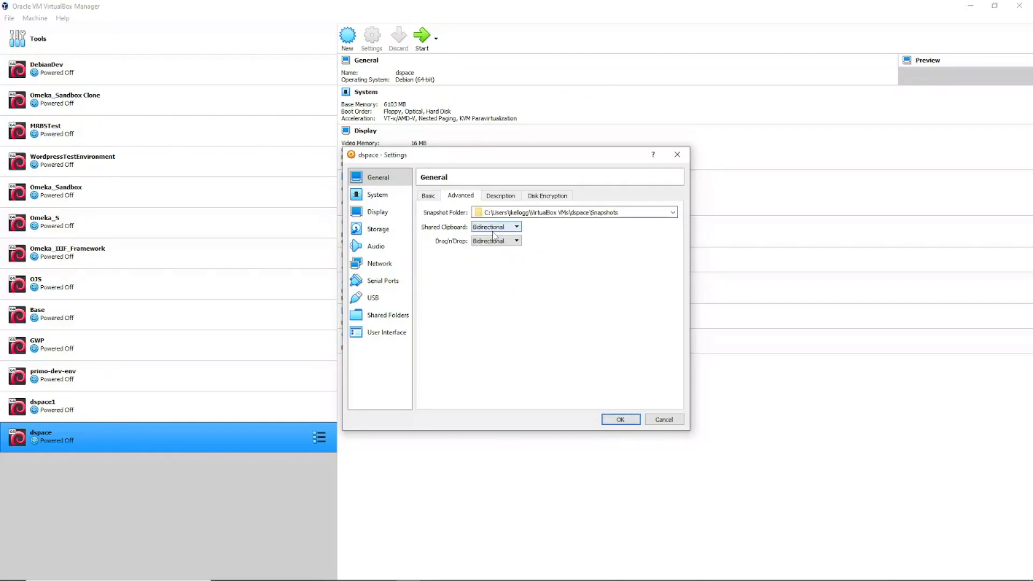
click(621, 419)
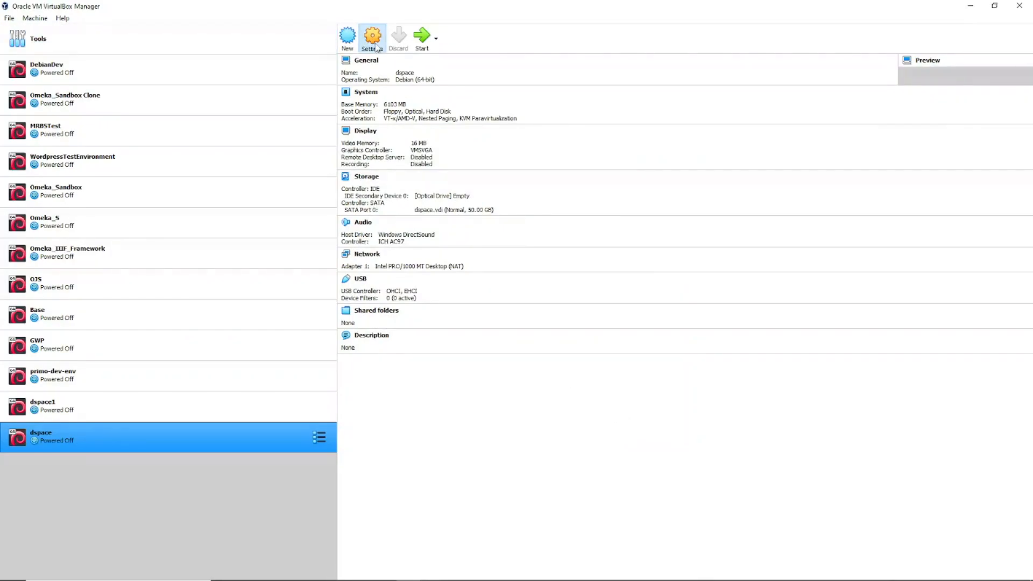
Attach network Adapter 1 of the dspace machine to Bridged Adapter in its network settings.
click(372, 37)
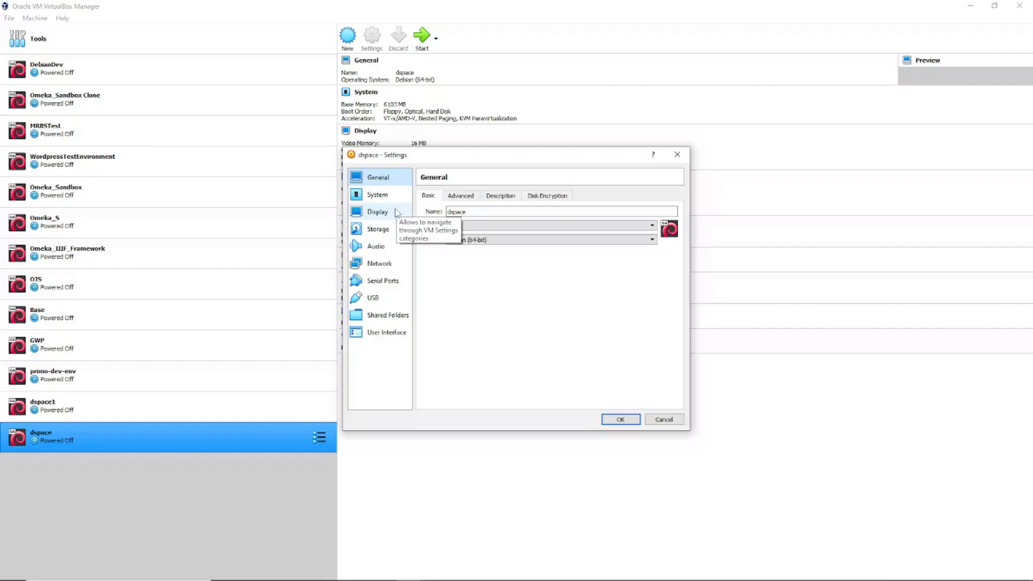
click(387, 271)
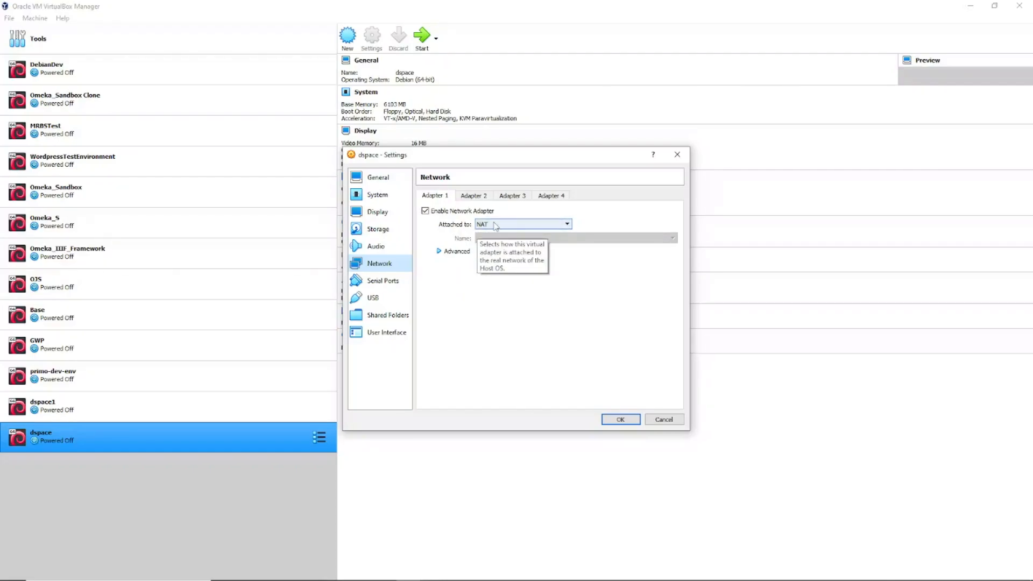
click(568, 225)
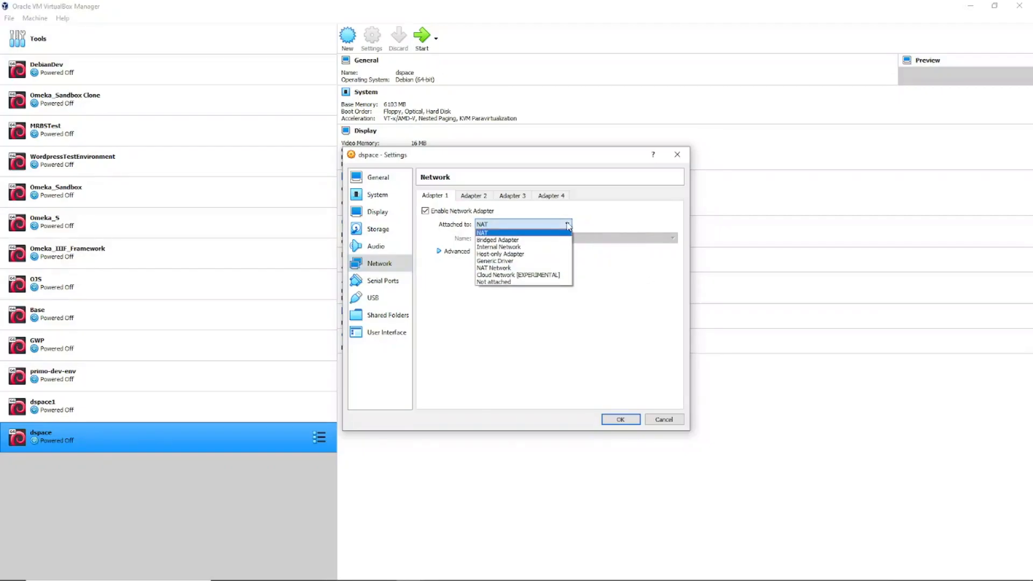
click(507, 240)
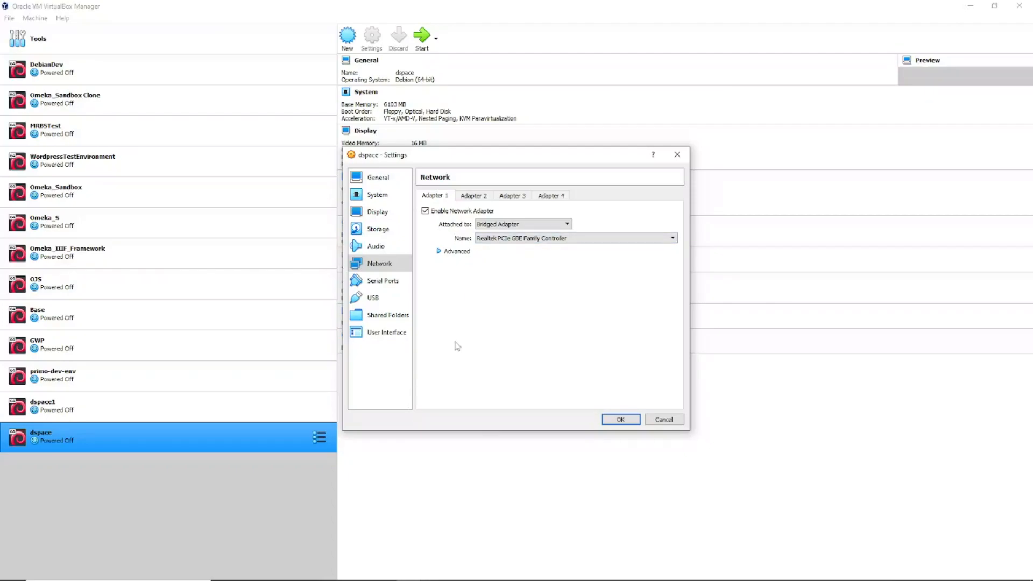
Load debian-11.2.0-amd64-netinst (1).iso from Downloads into the dspace machine's empty IDE optical drive and save the settings.
click(377, 230)
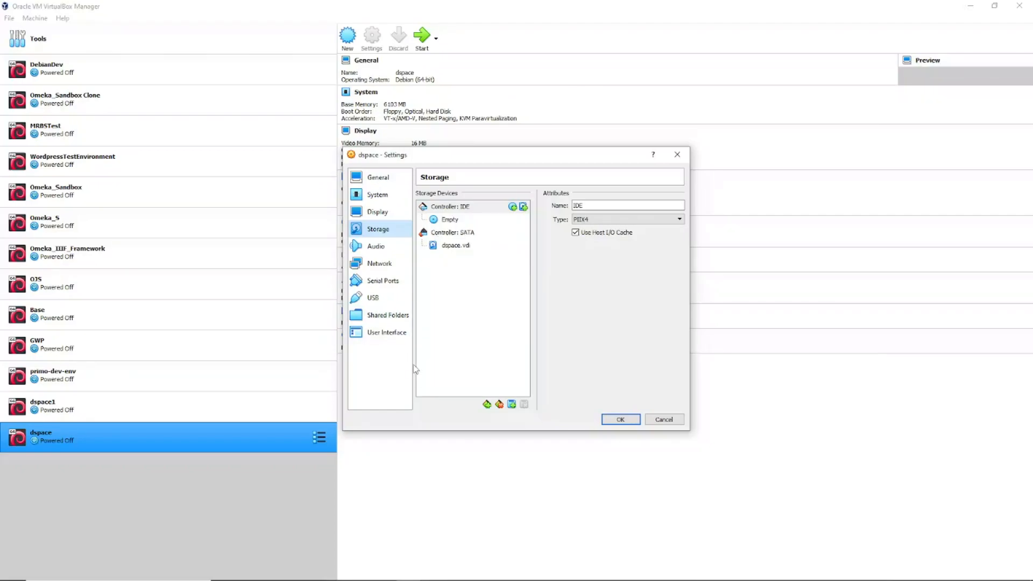
click(456, 224)
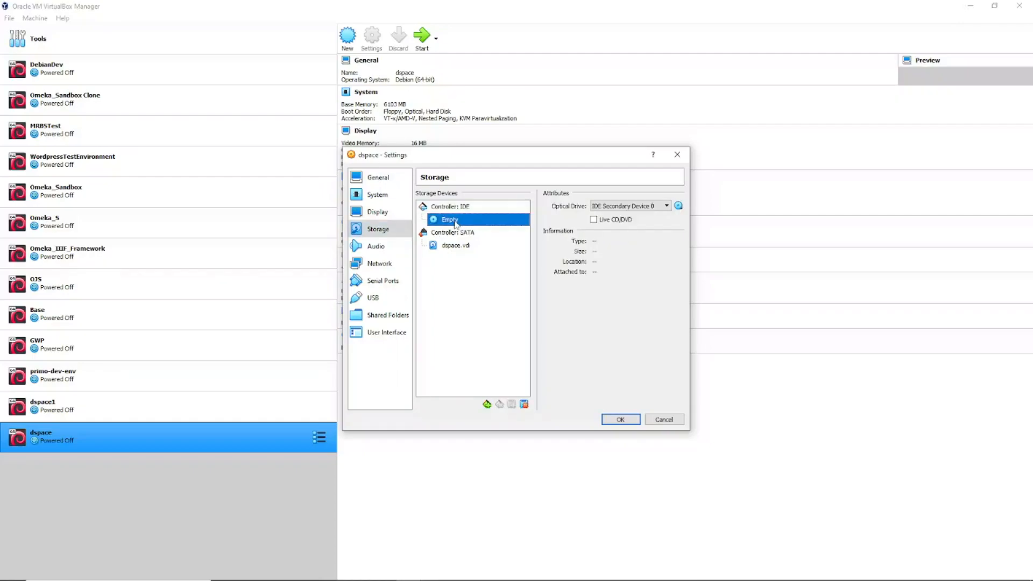
click(668, 204)
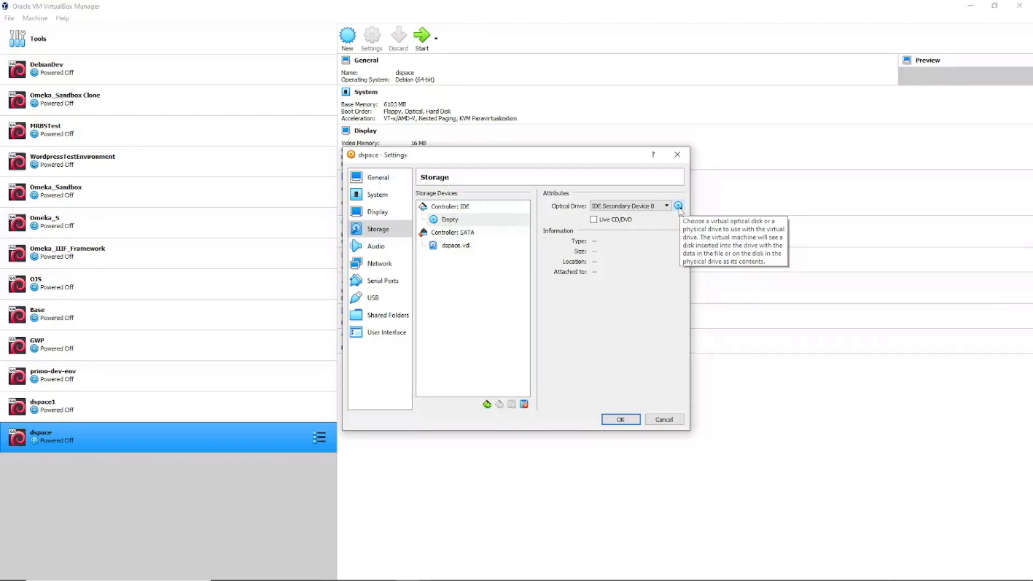
click(678, 206)
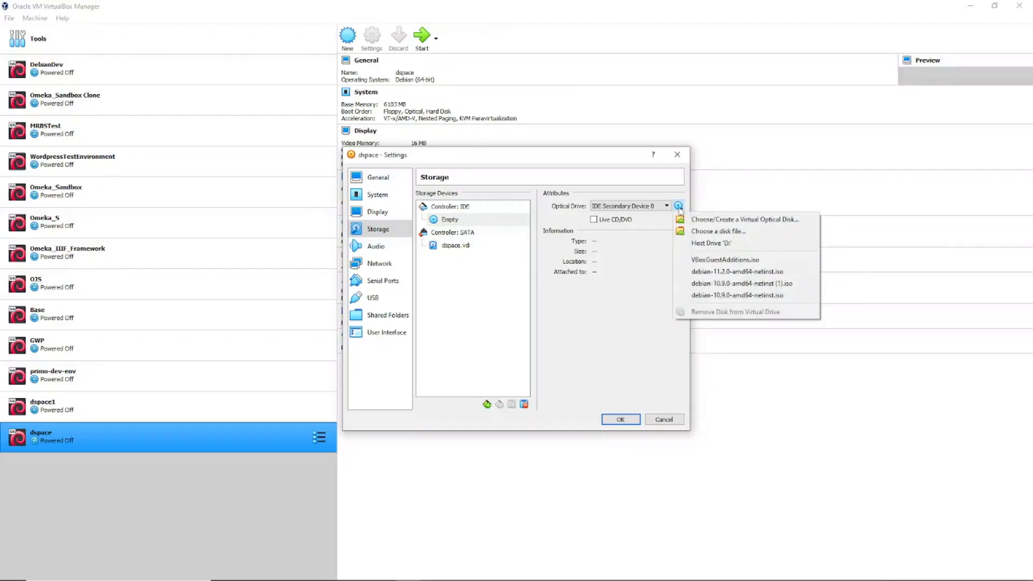
click(705, 233)
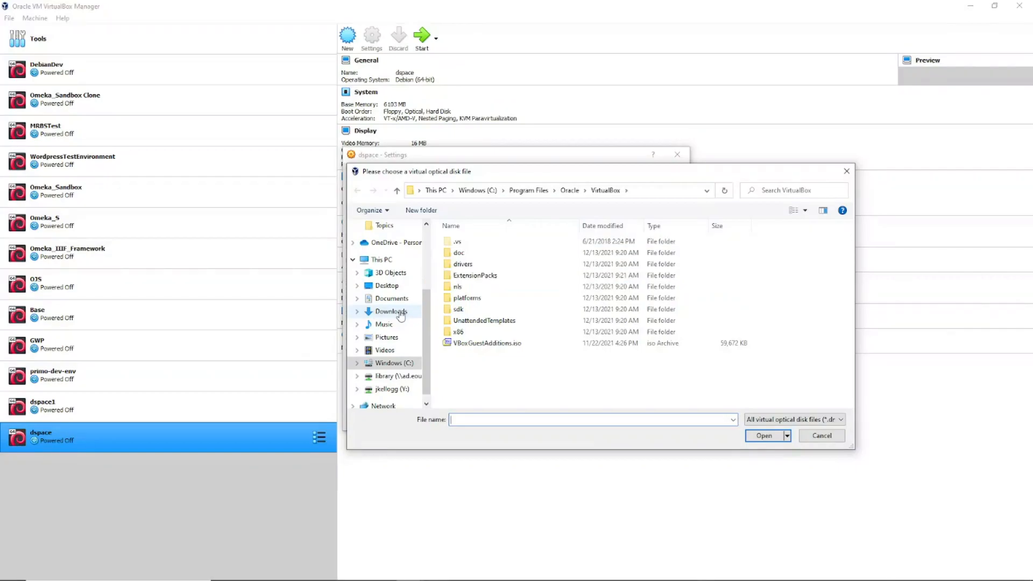
click(401, 316)
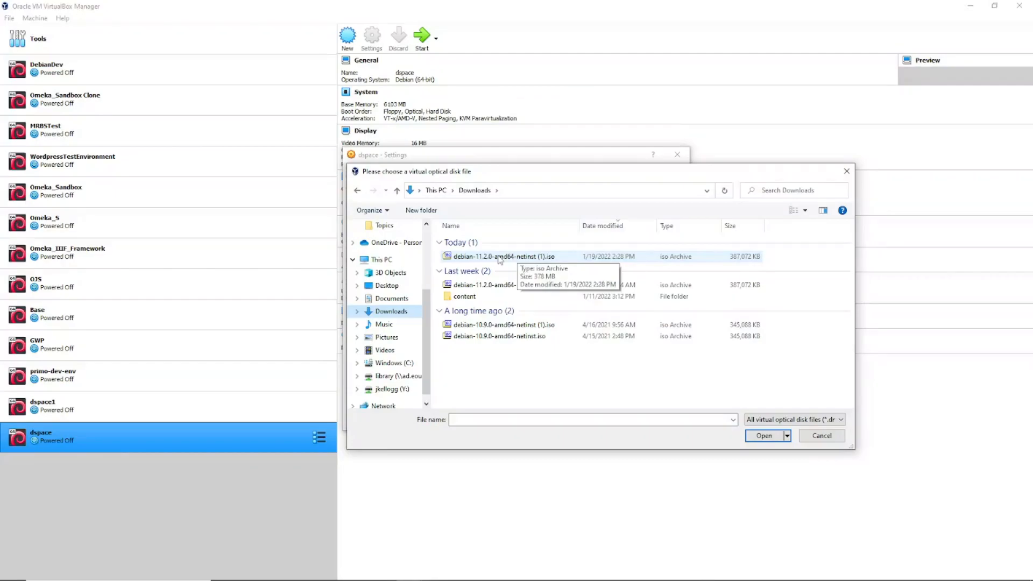
click(505, 256)
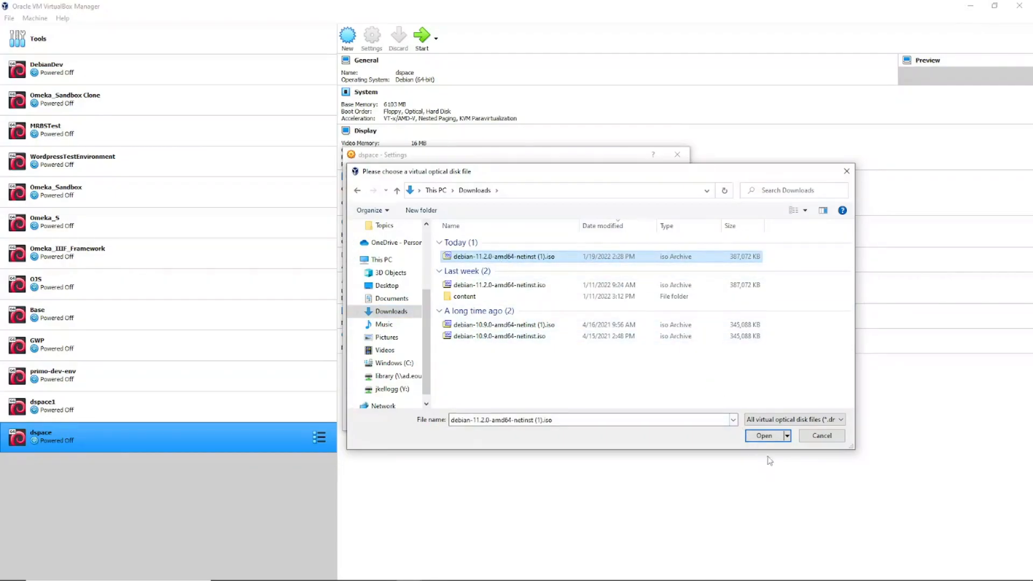
click(764, 436)
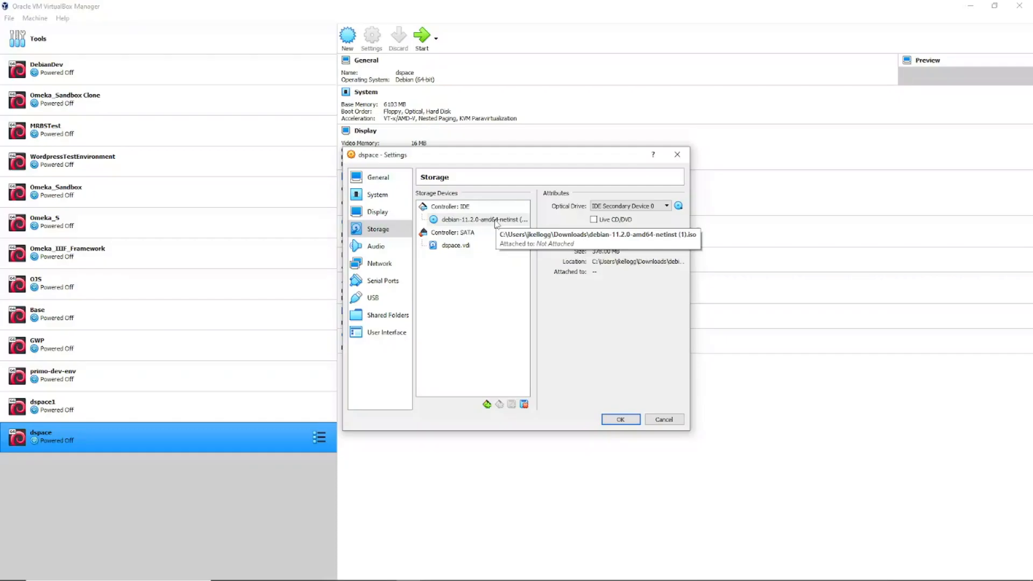
click(622, 419)
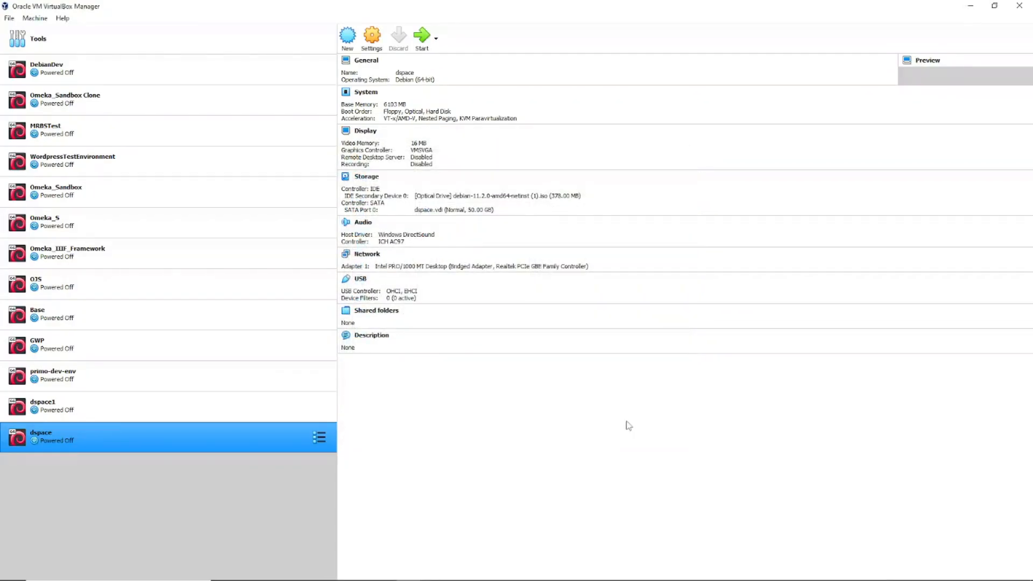
Start the dspace virtual machine normally and maximize its window.
click(489, 580)
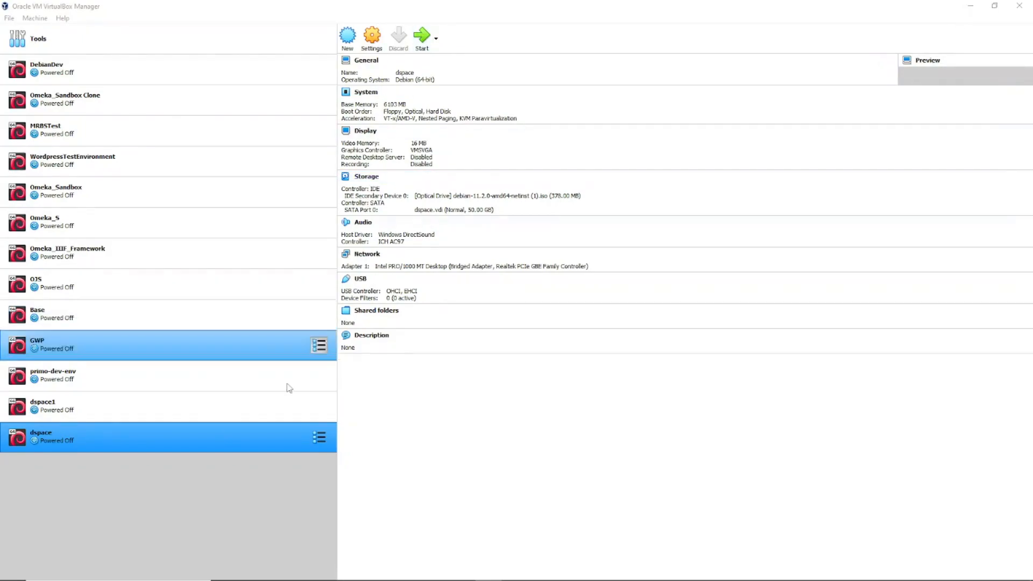
right_click(148, 443)
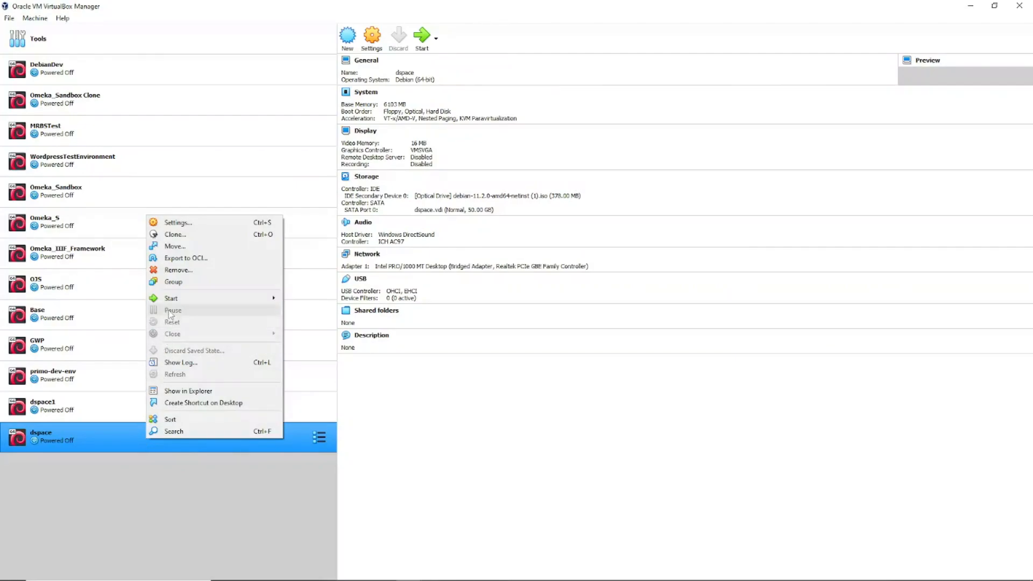
mouse_move(211, 298)
click(290, 298)
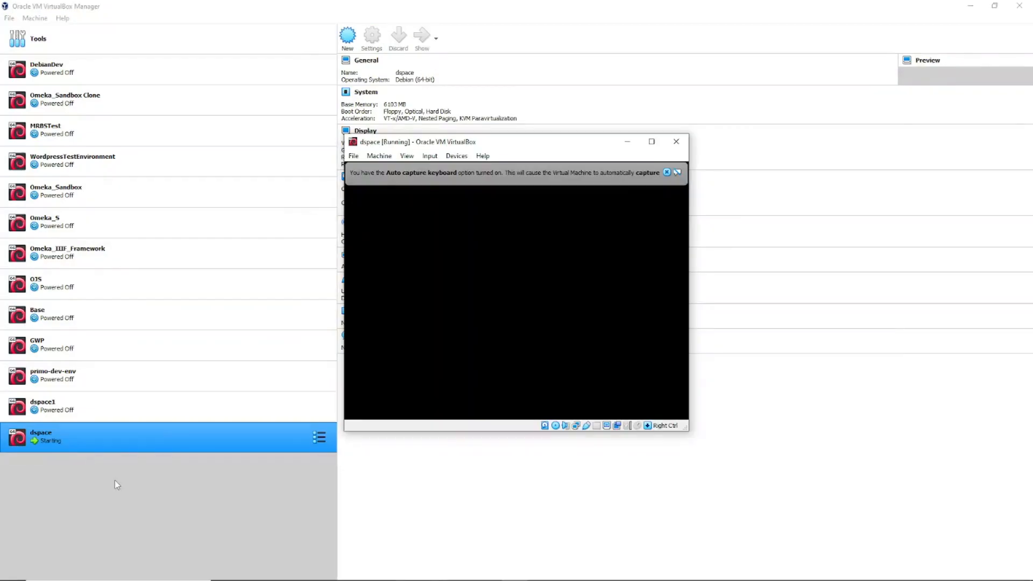
click(650, 141)
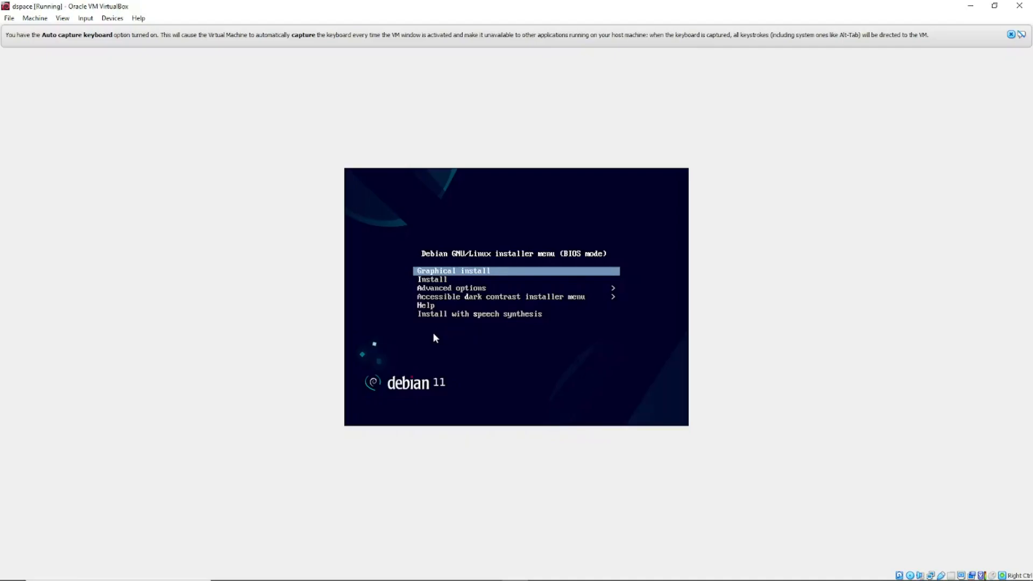
Launch Graphical install from the Debian 11 installer menu, declining mouse capture and dismissing the keyboard and pointer notices.
key(Down)
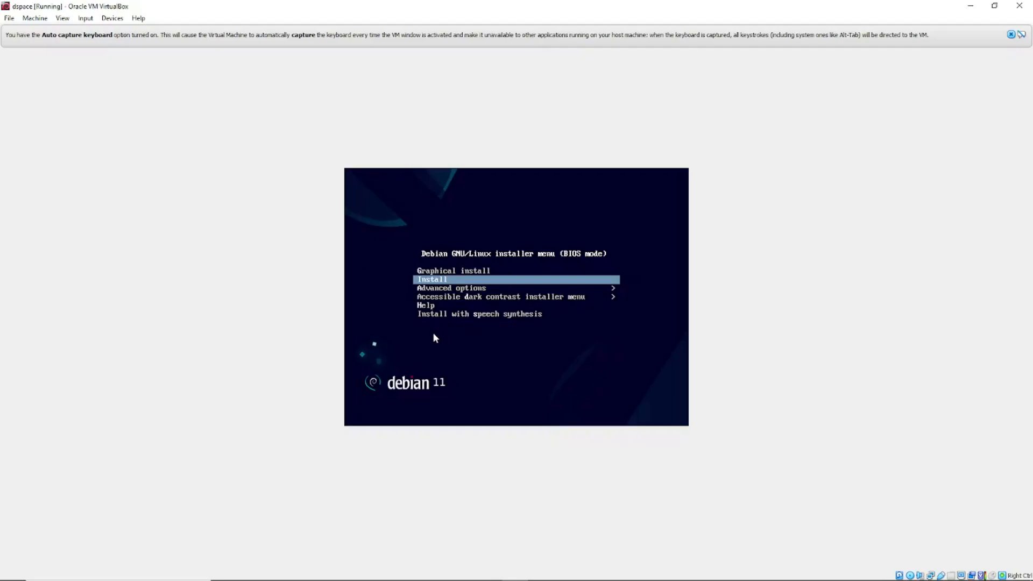
key(Up)
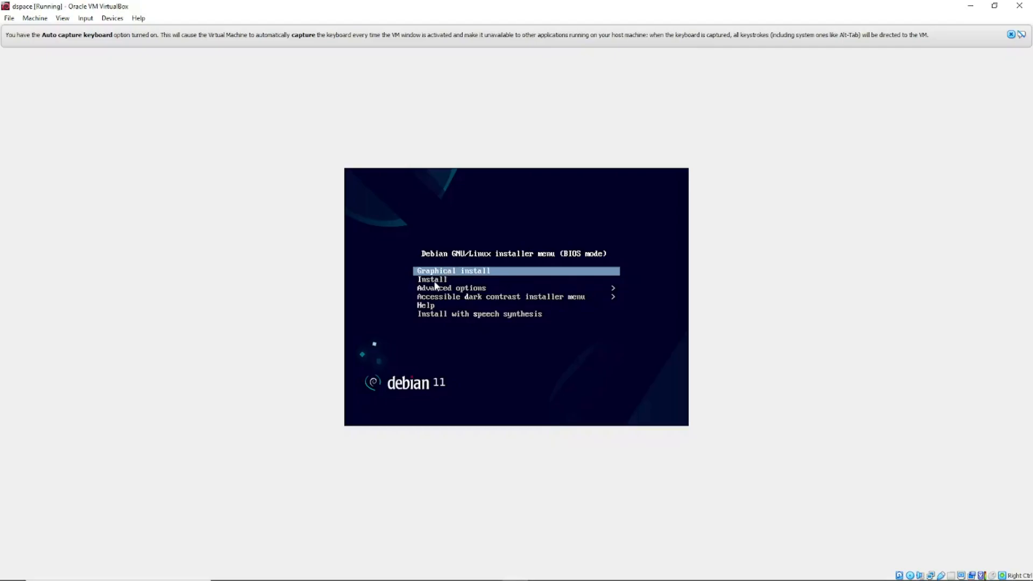
click(461, 273)
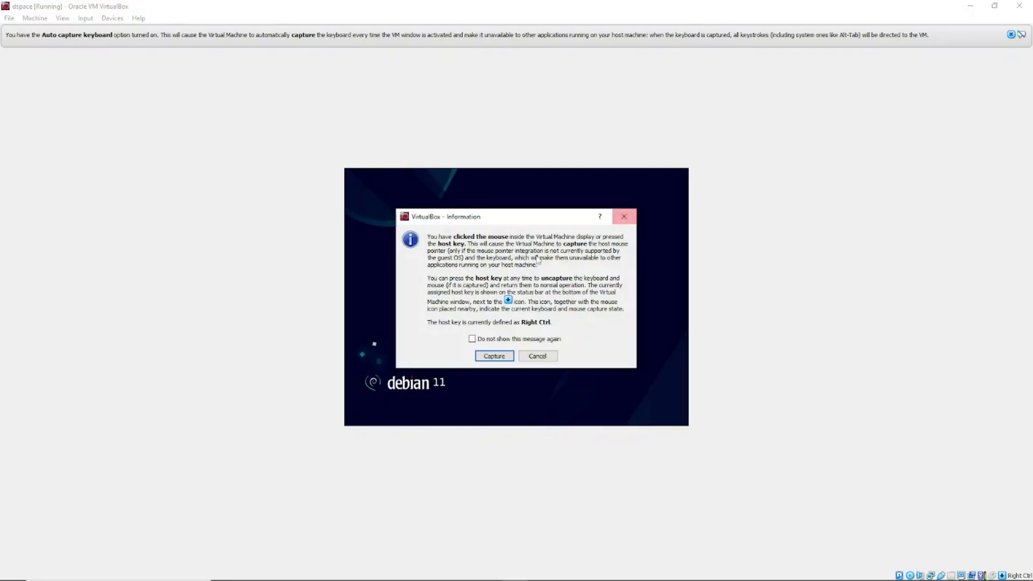
click(544, 356)
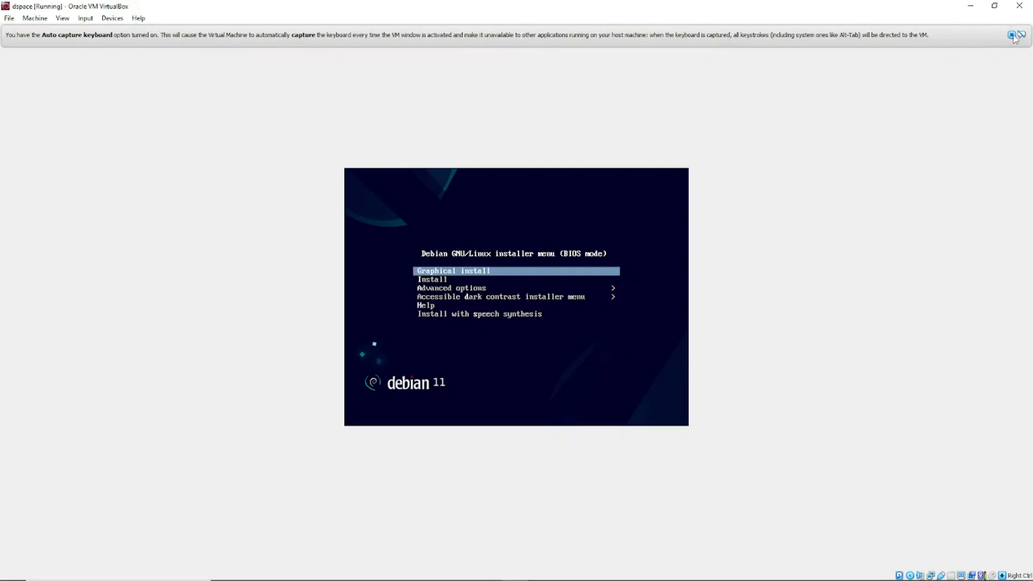
click(1012, 36)
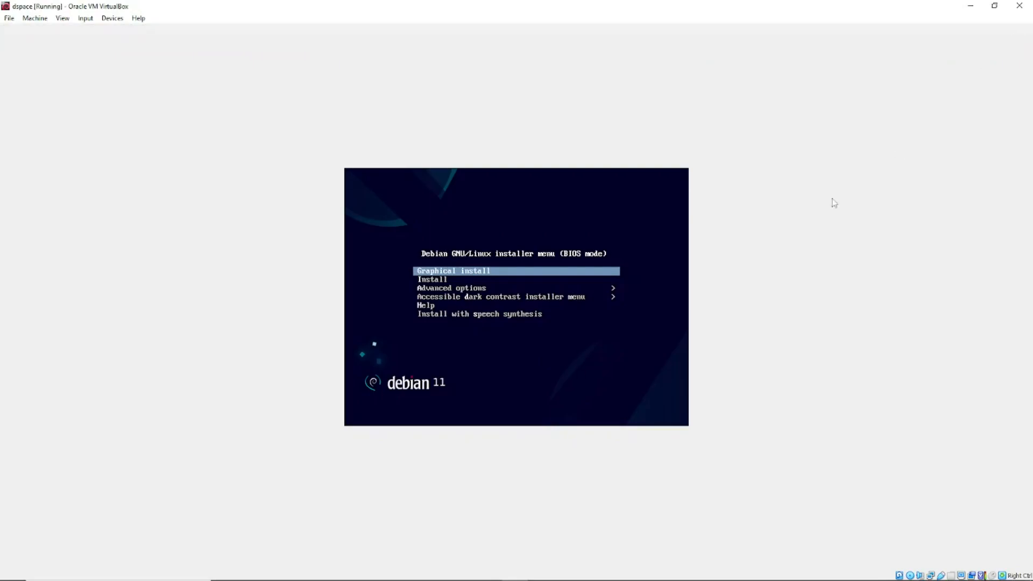
click(469, 275)
click(624, 214)
key(Return)
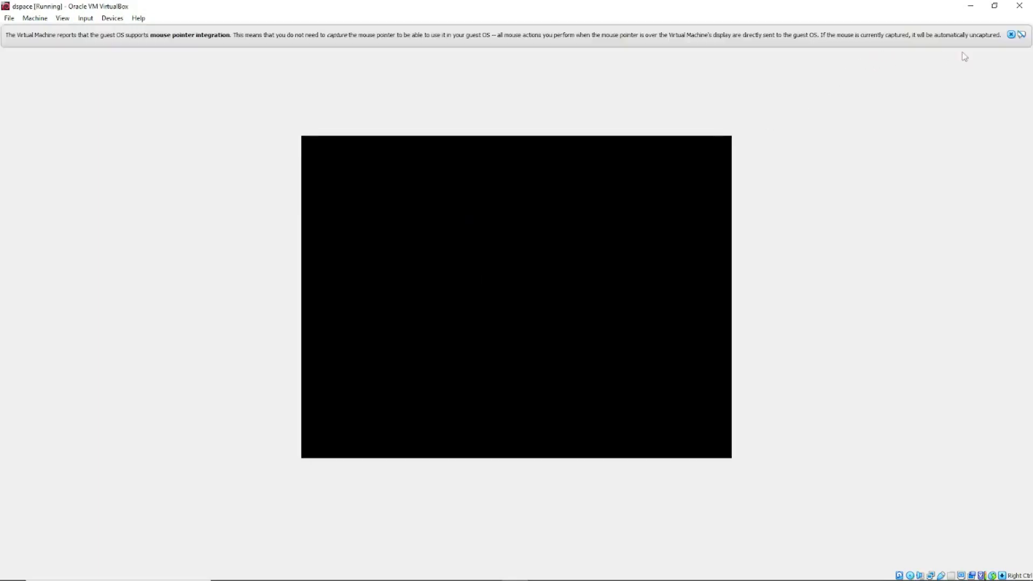
click(1011, 35)
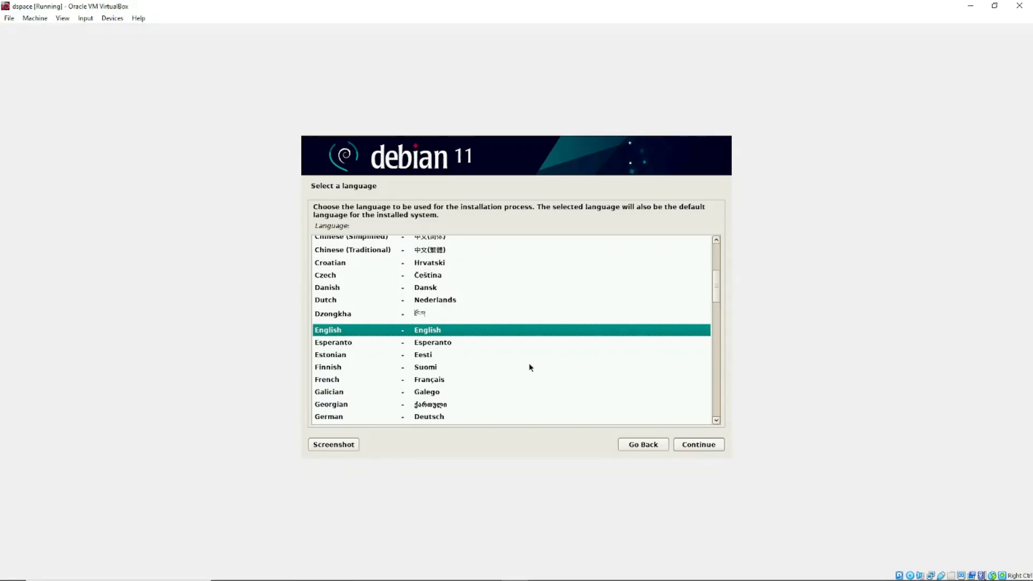
Accept English as the installation language, United States as the location and American English as the keymap.
click(708, 448)
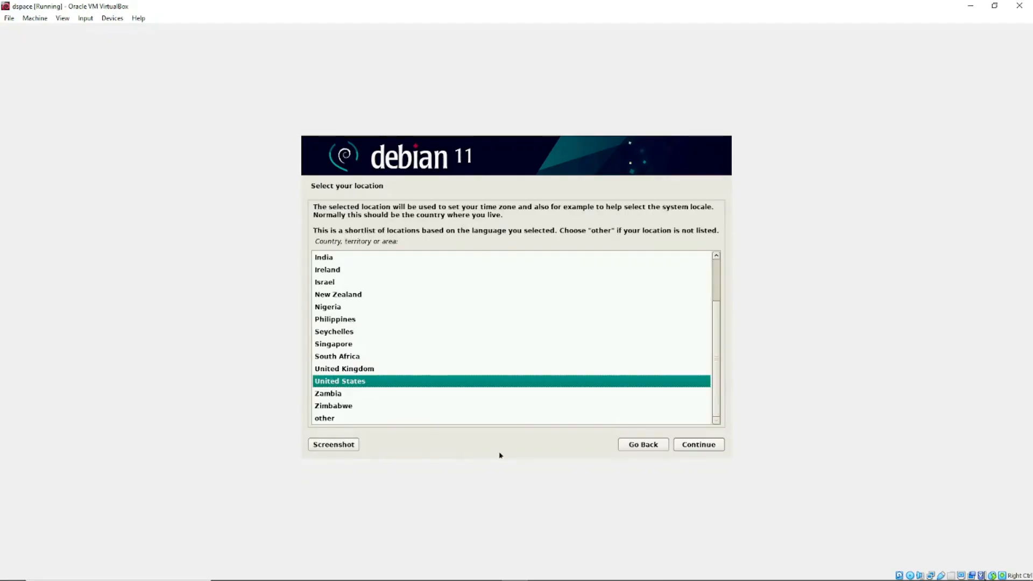
click(700, 446)
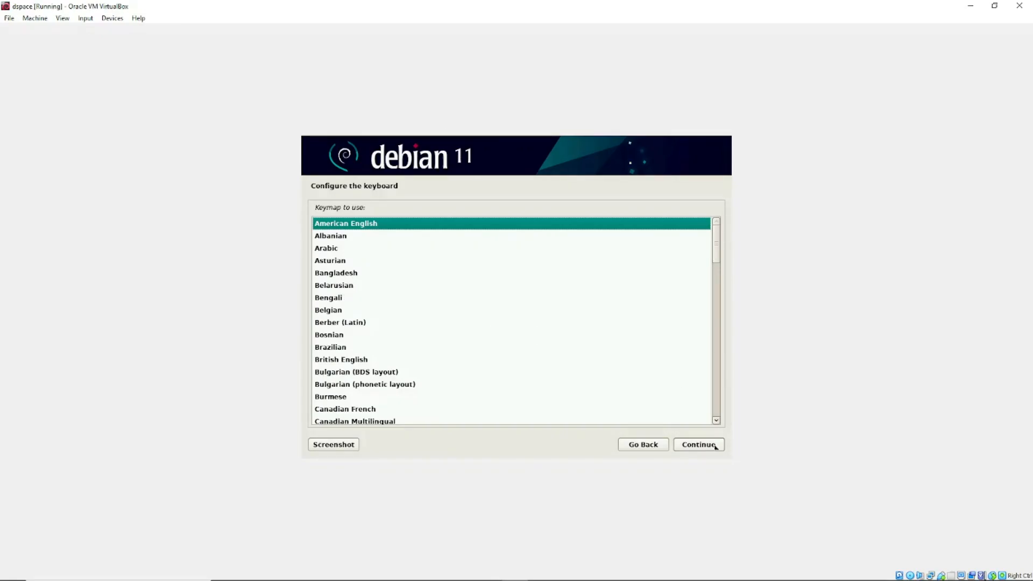
click(690, 447)
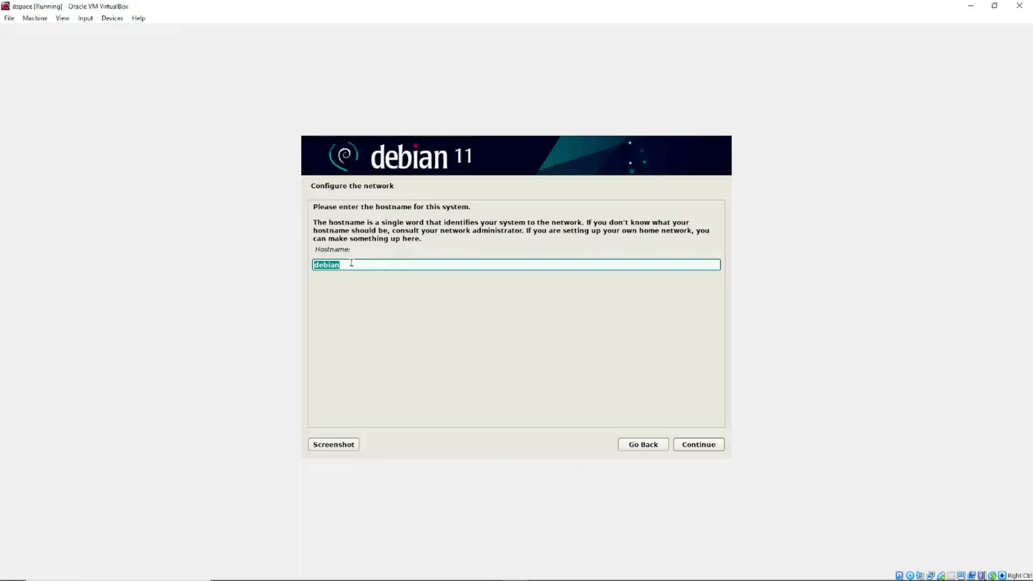
Replace the system's hostname with dspace and continue to the domain name page.
key(BackSpace)
text(dspace)
click(698, 444)
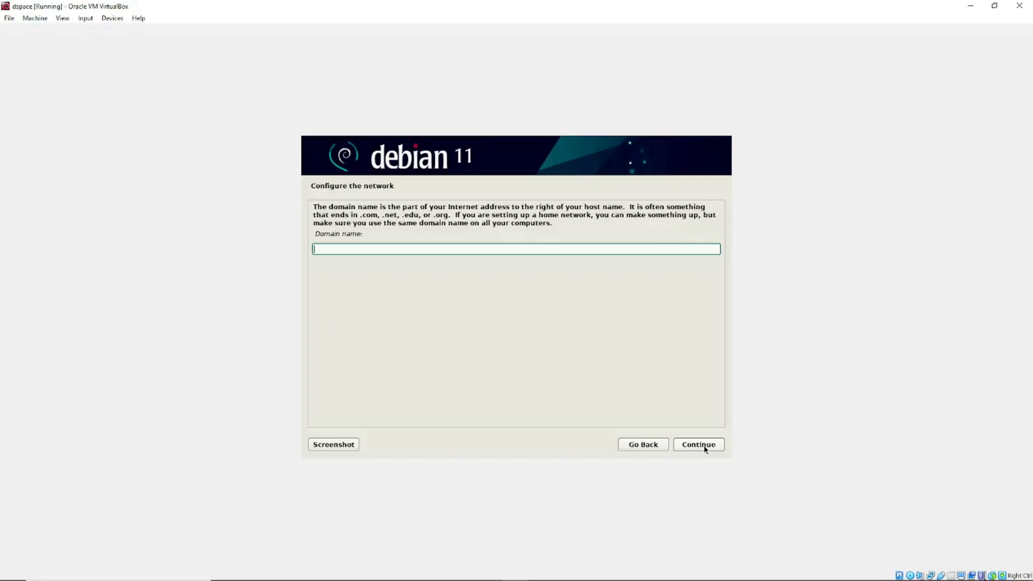
Leave the domain name and the root password blank and continue to the new user setup.
click(710, 446)
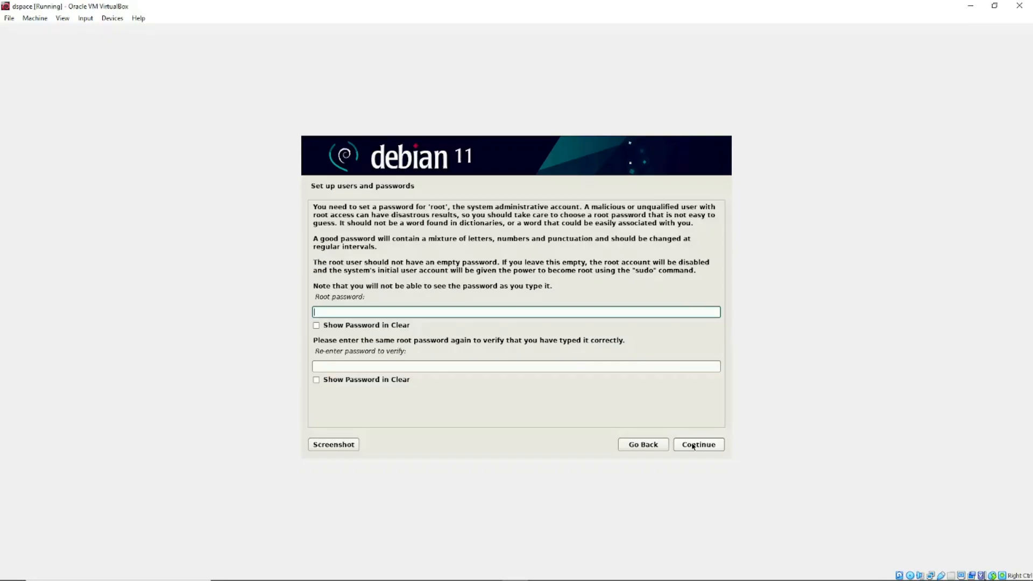
click(693, 444)
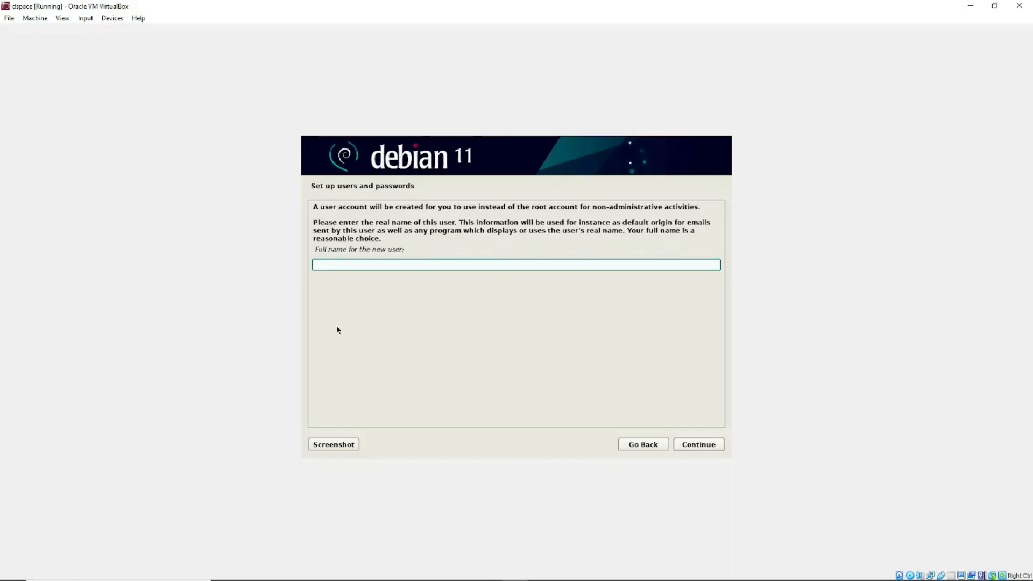
Create the user account by entering the user's full name, accepting the suggested username, and entering and verifying the account password.
text(jeremiah)
click(698, 444)
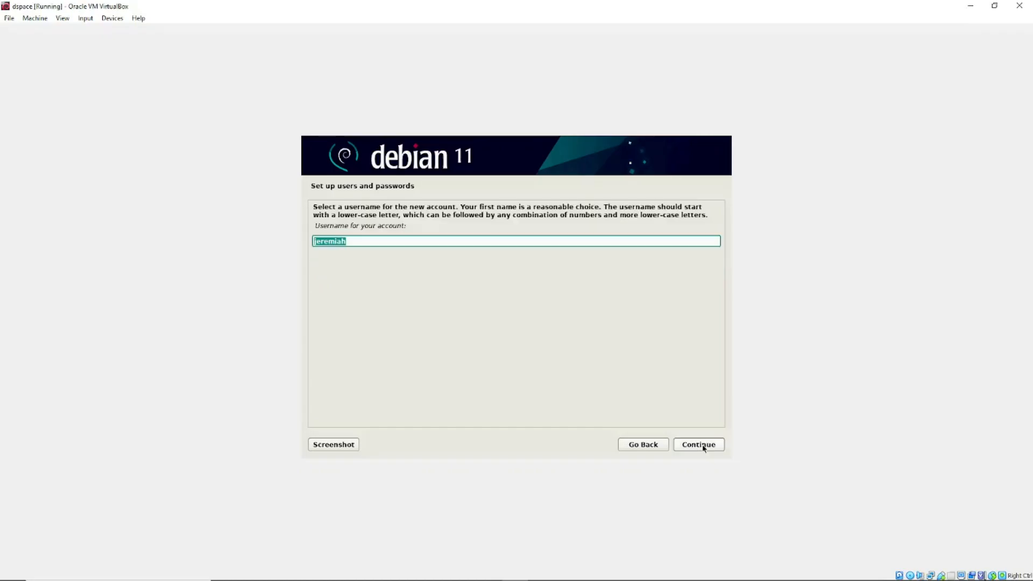
click(703, 448)
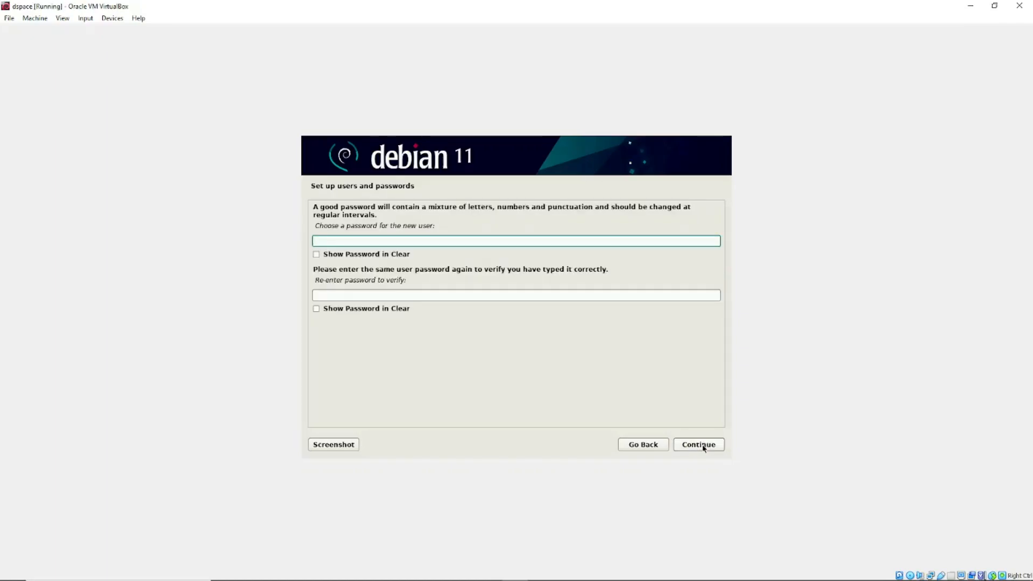
text(********)
click(329, 293)
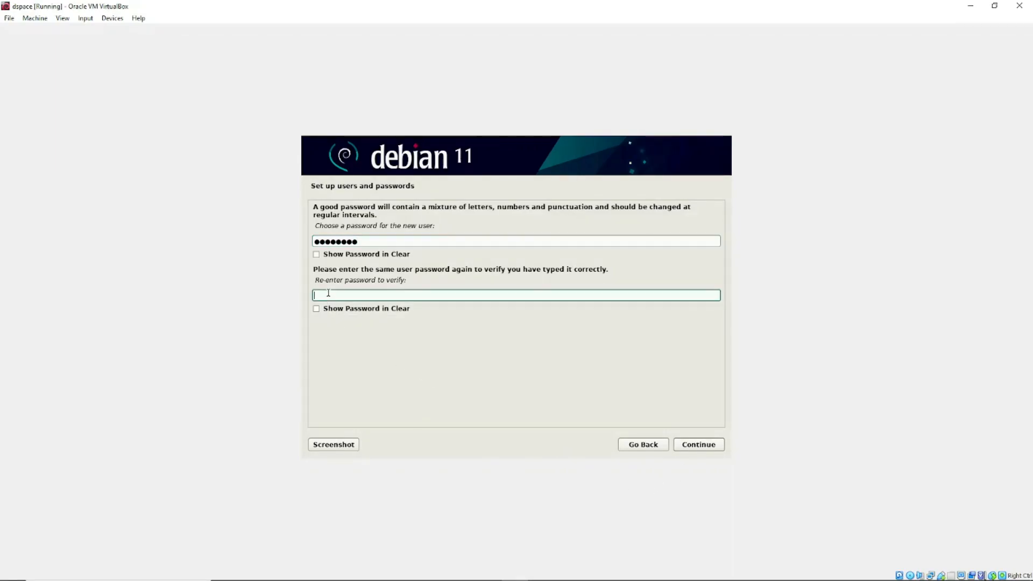
text(********)
click(705, 446)
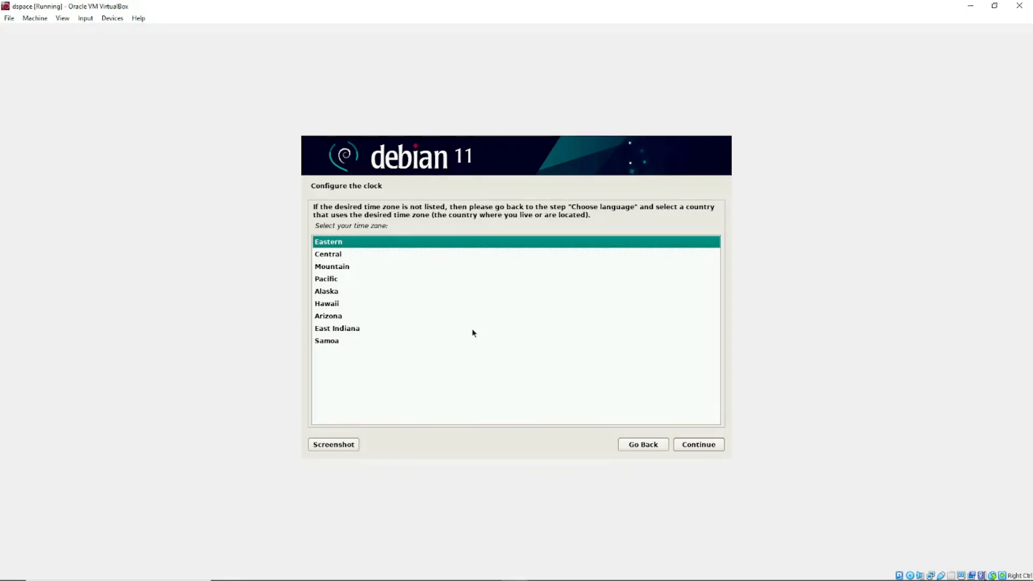
Set the system's time zone to Pacific.
key(Down)
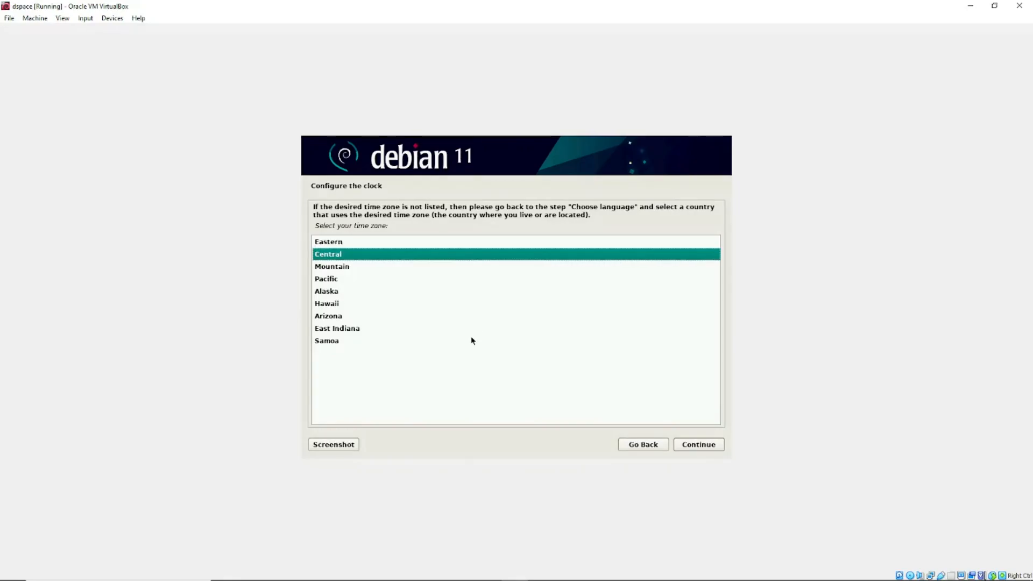
key(Down)
key(Down)
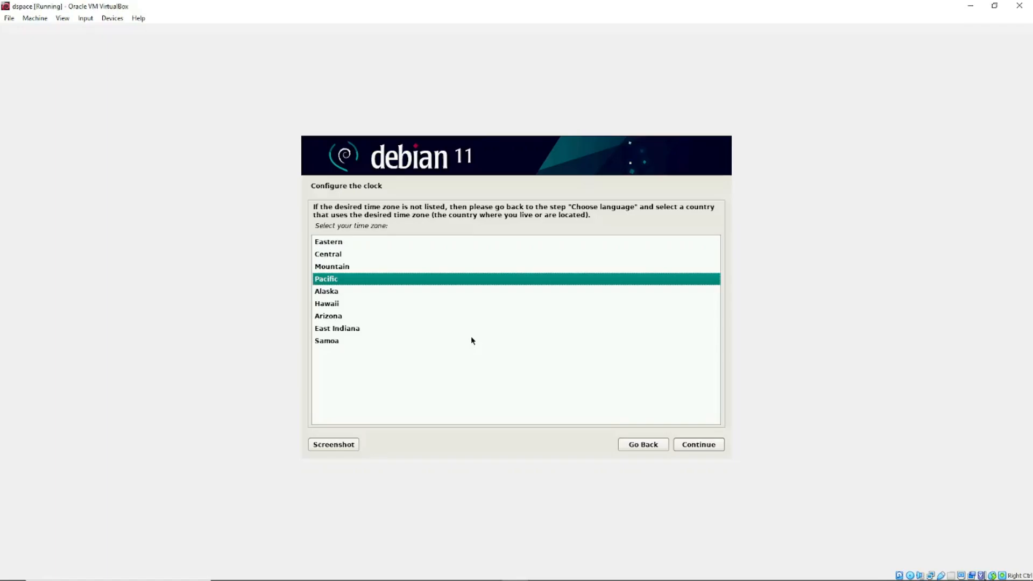
click(706, 447)
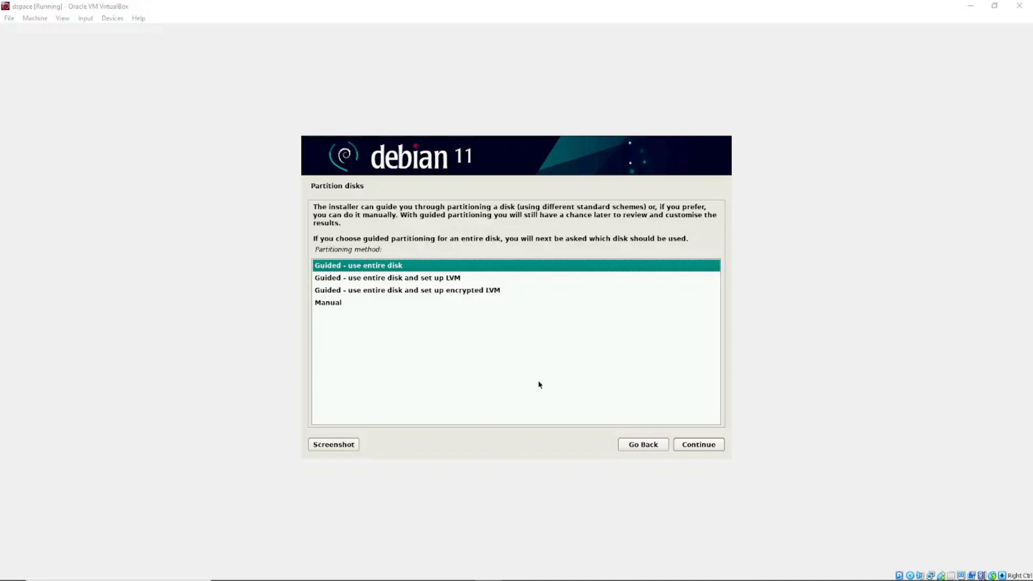
Partition the entire sda disk with the guided method, keeping all files in one partition, and write the changes to disk.
click(702, 448)
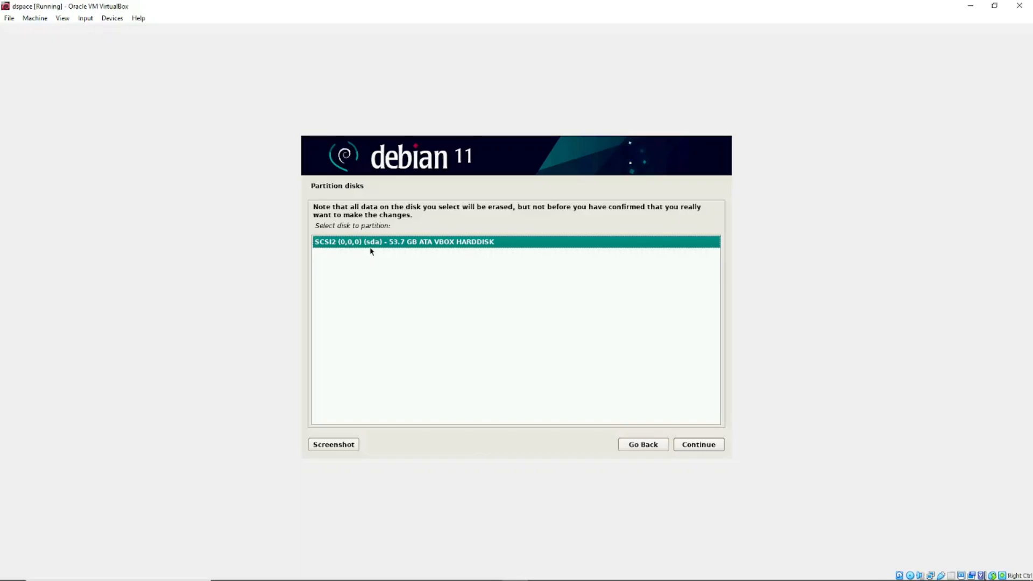
click(693, 446)
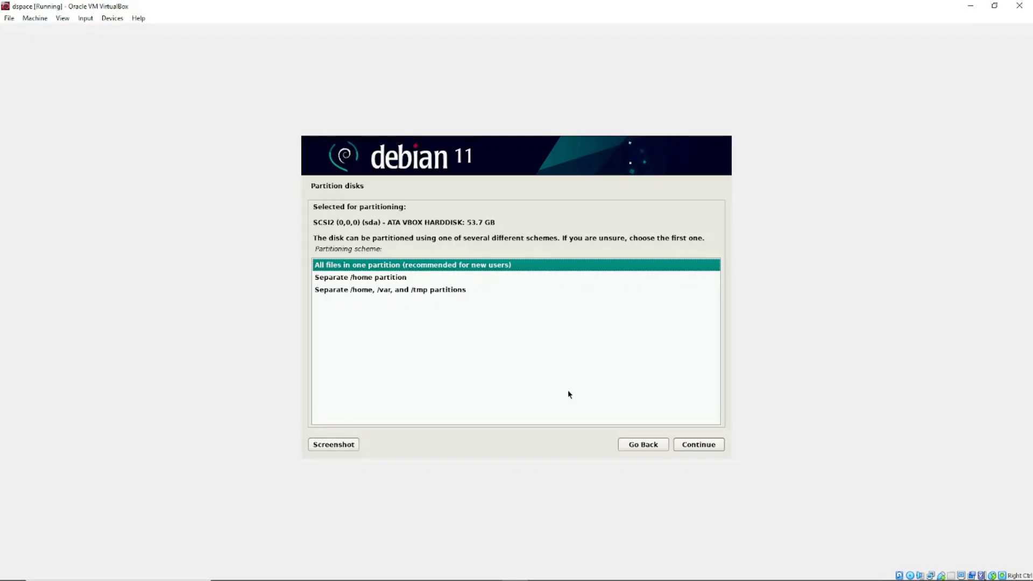
click(700, 447)
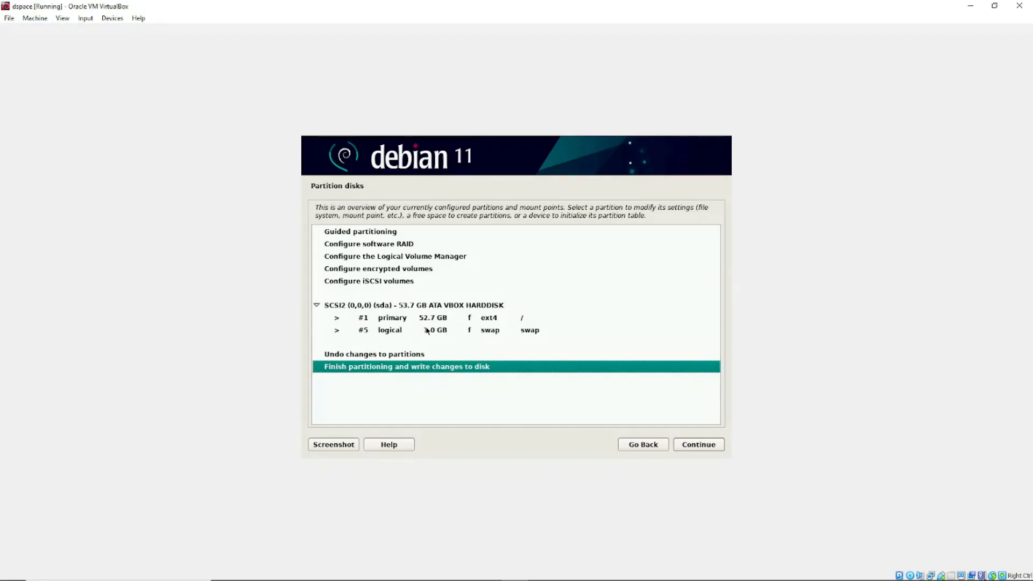
click(699, 445)
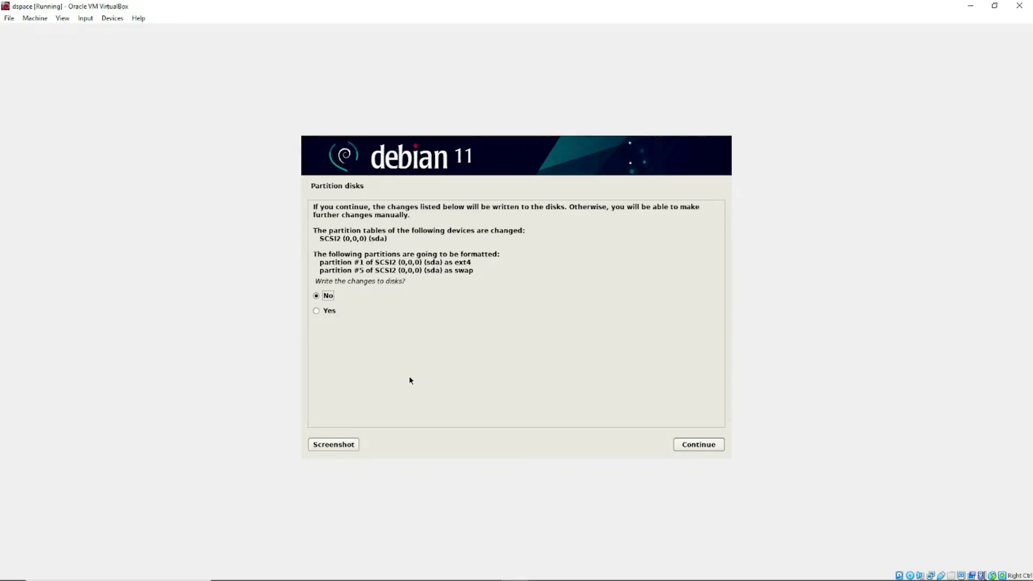
click(317, 311)
click(677, 446)
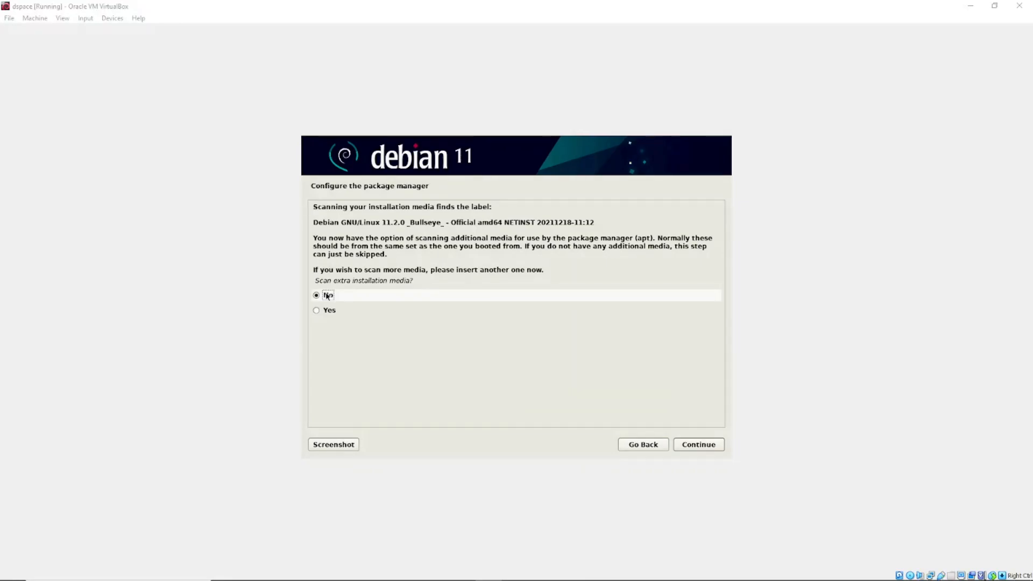
Skip scanning extra installation media and set the package mirror to debian.osuosl.org in the United States, without an HTTP proxy.
click(707, 451)
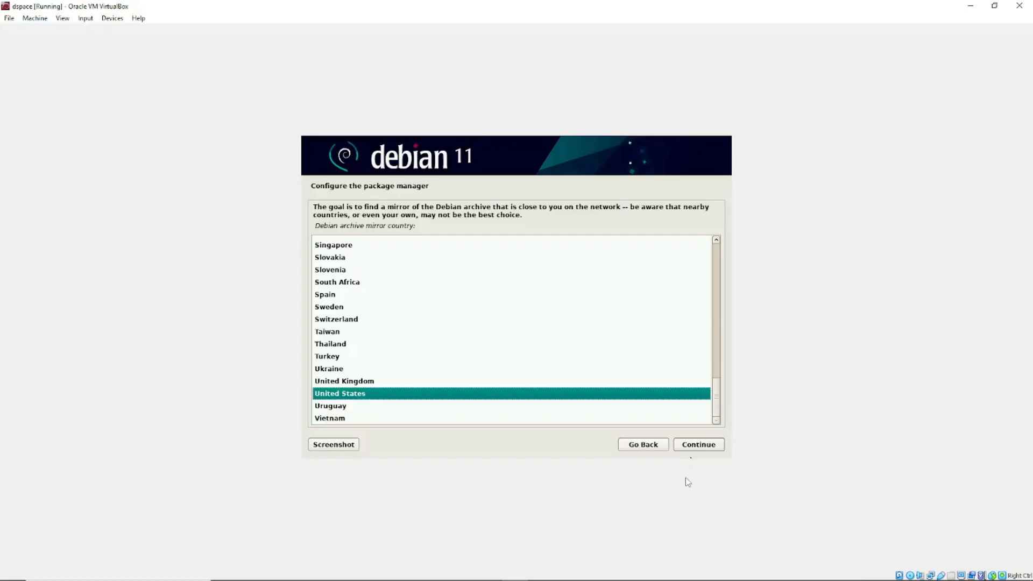
click(694, 446)
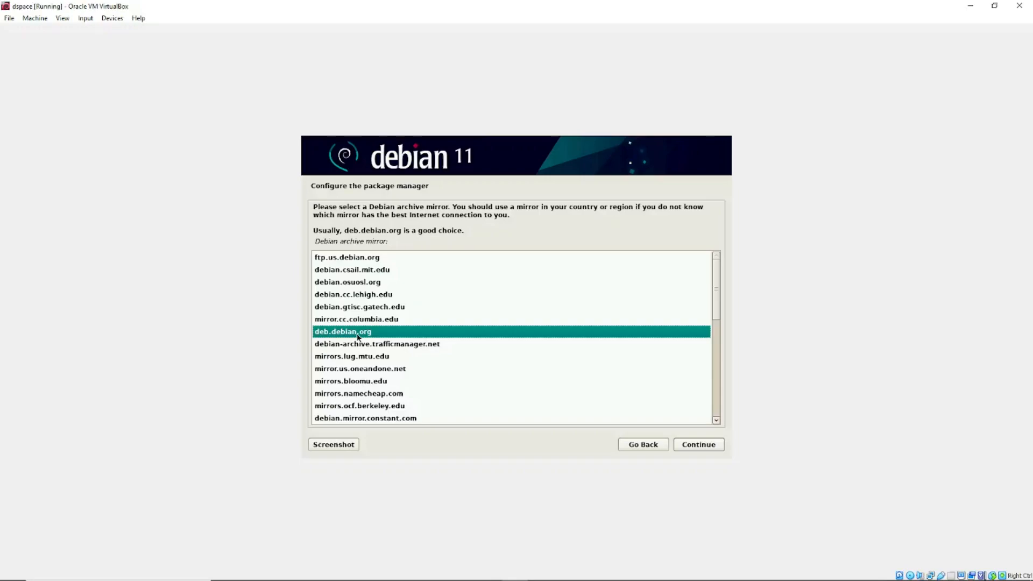
click(350, 284)
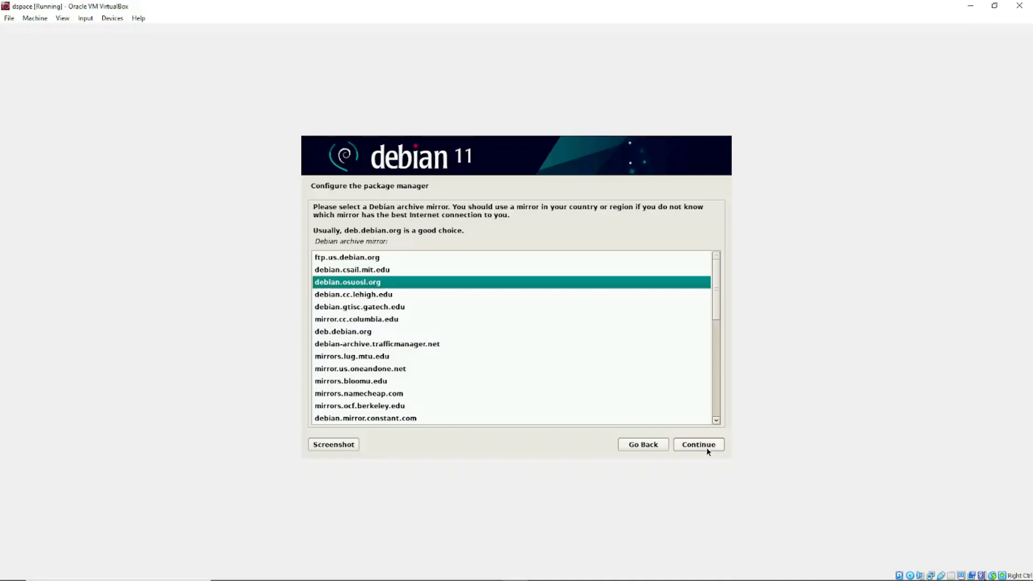
click(682, 445)
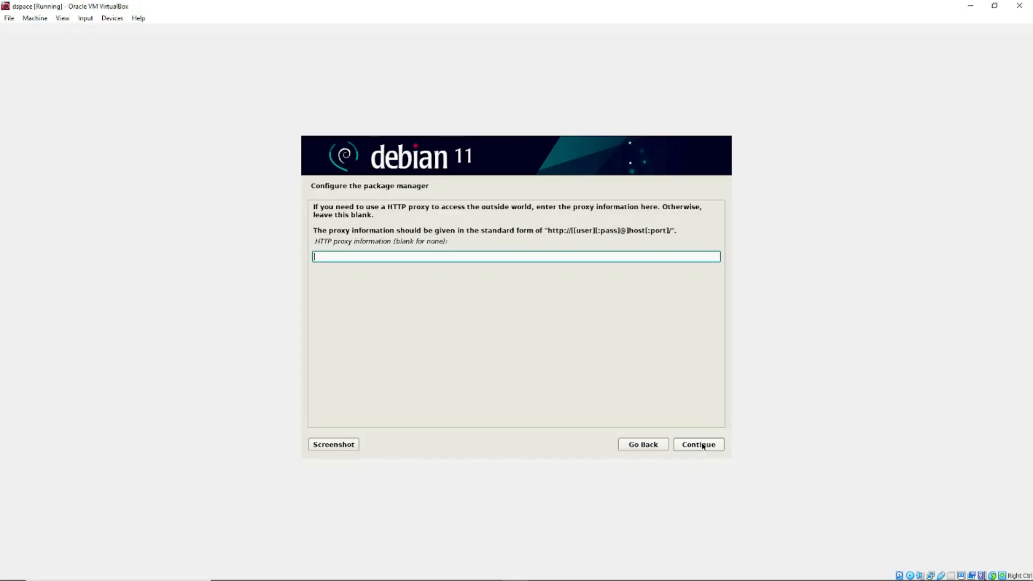
click(702, 446)
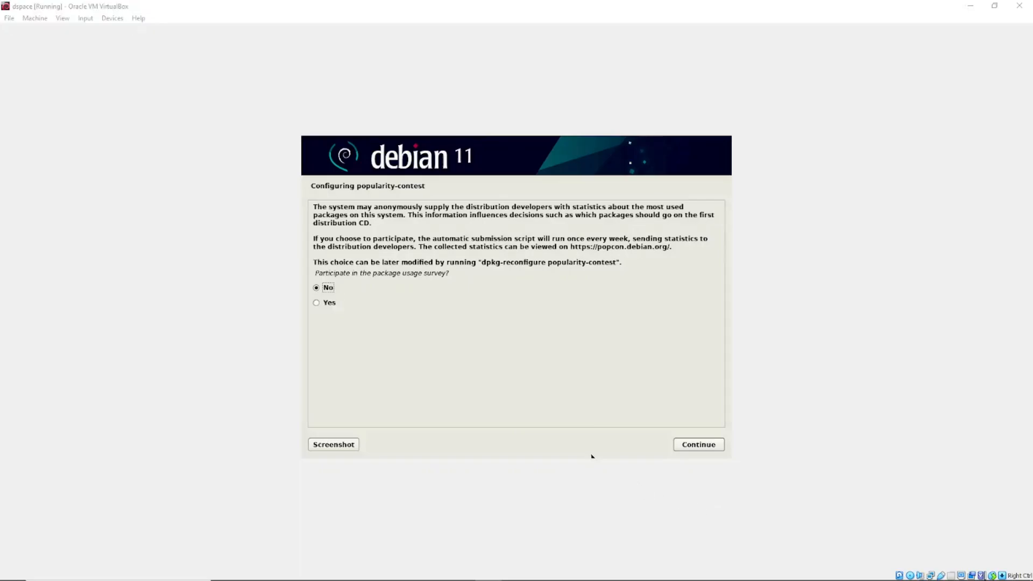
Decline the package usage survey and install the software selection with KDE Plasma instead of GNOME, adding the SSH server.
click(697, 447)
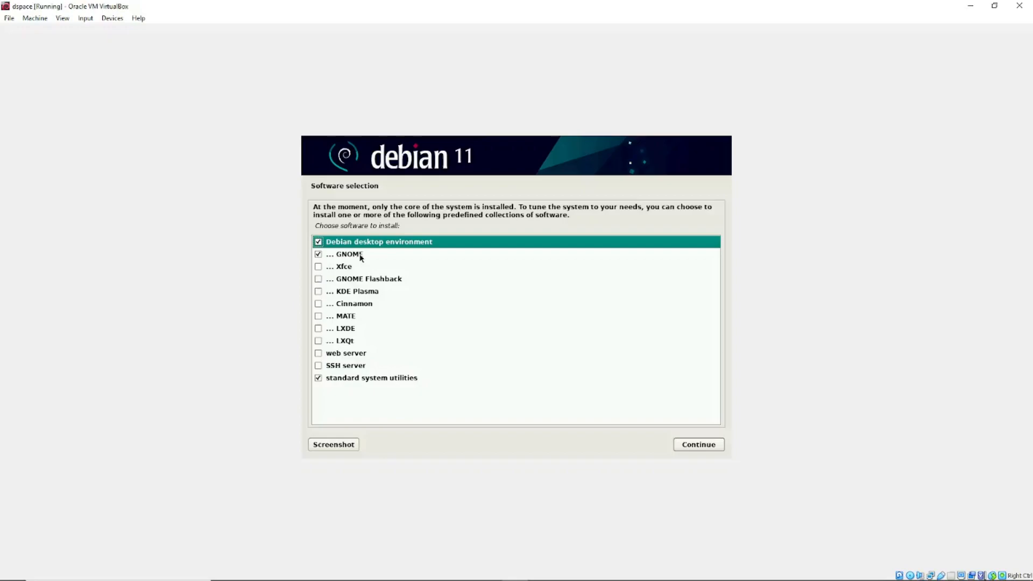
click(318, 256)
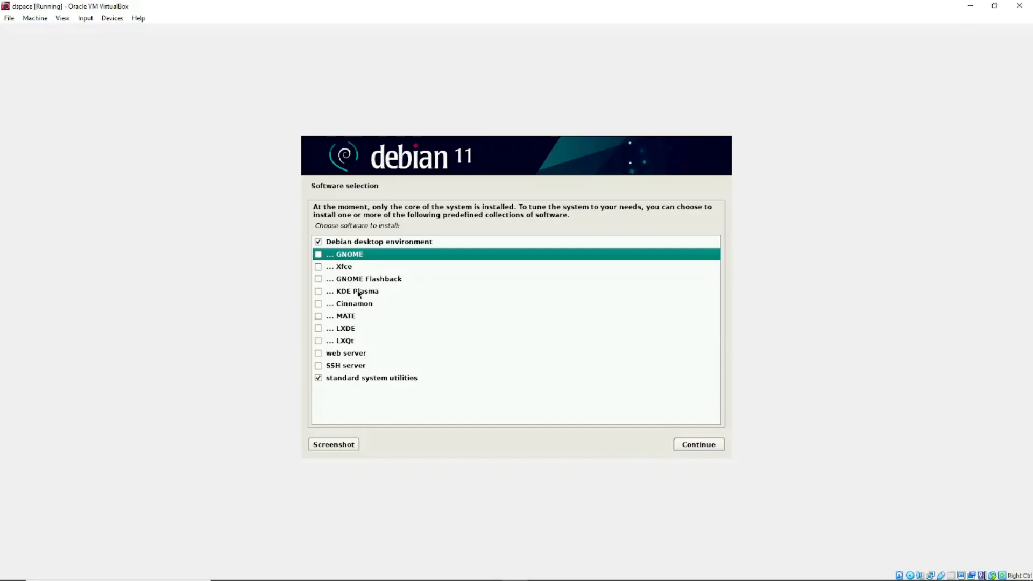
click(318, 292)
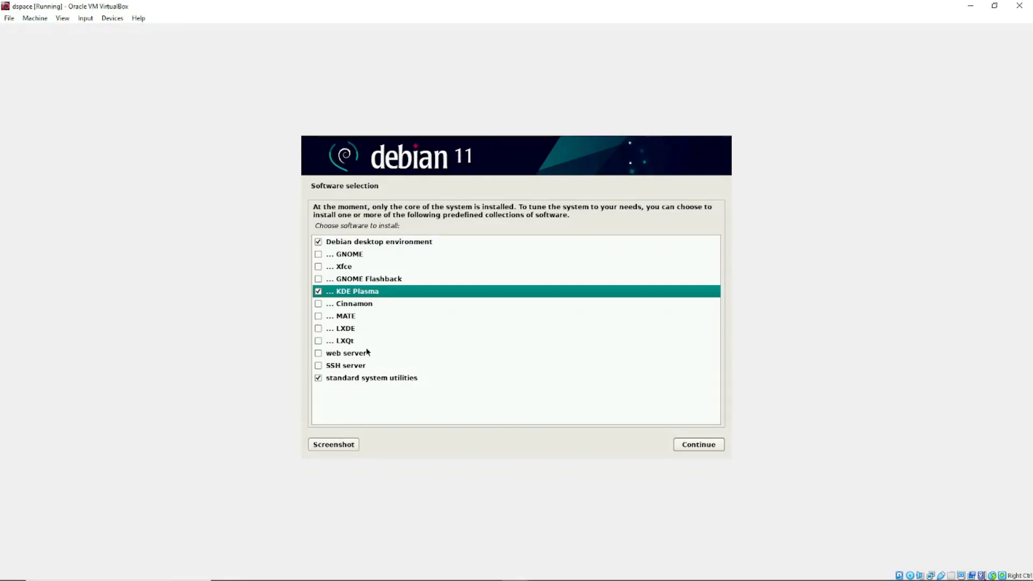
click(318, 366)
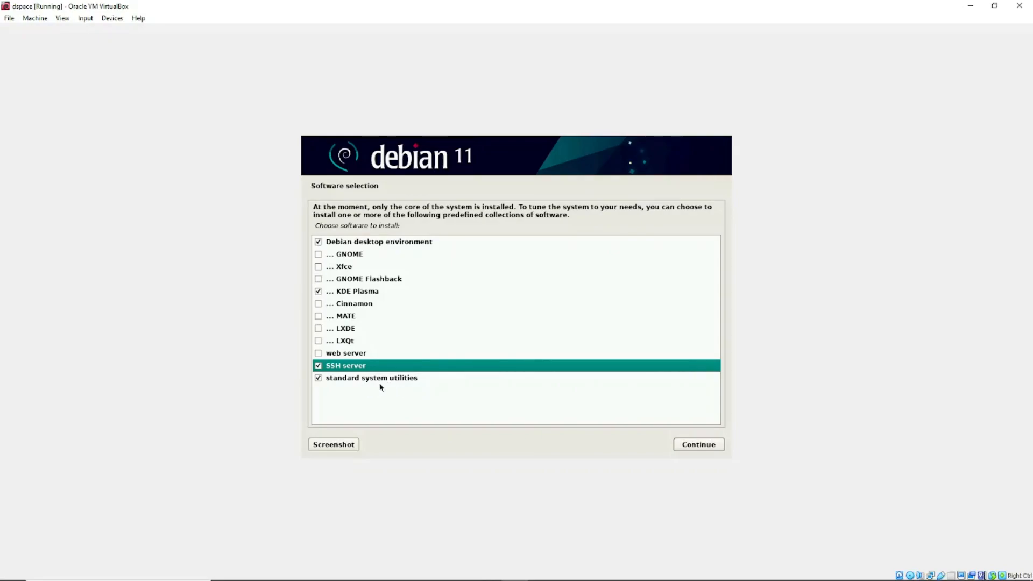
click(697, 445)
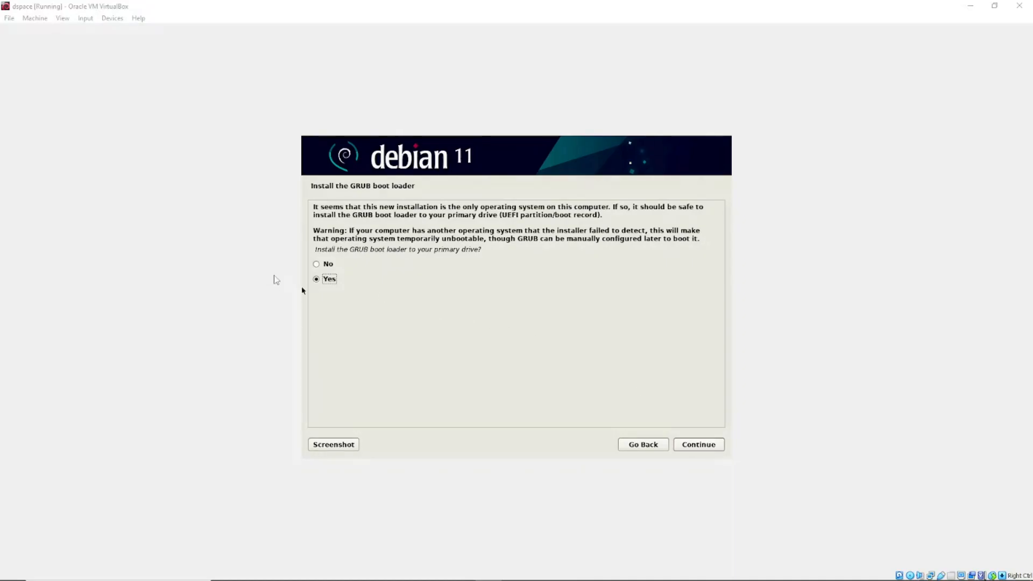
Install the GRUB boot loader to the primary drive on /dev/sda.
click(706, 446)
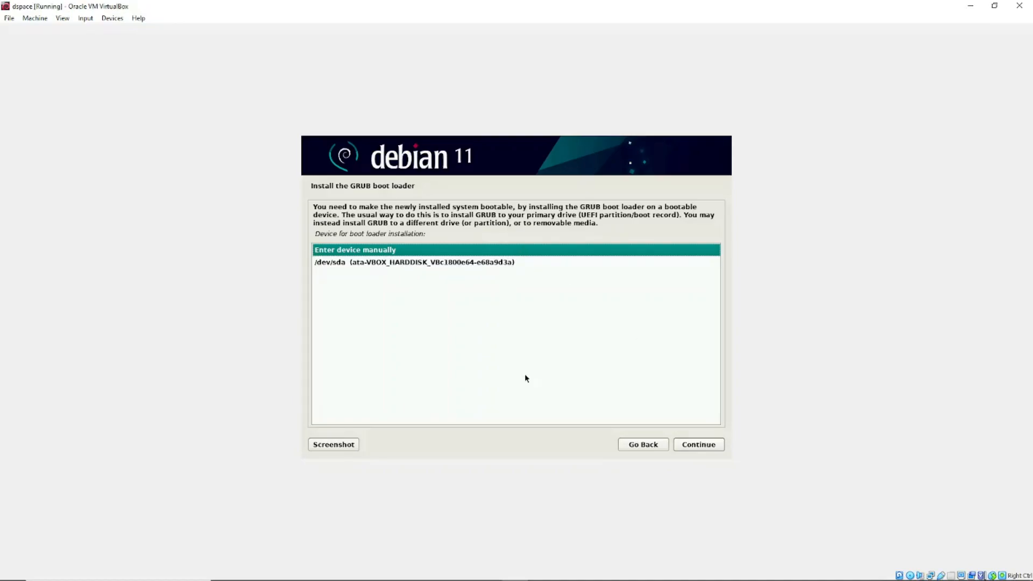
key(Down)
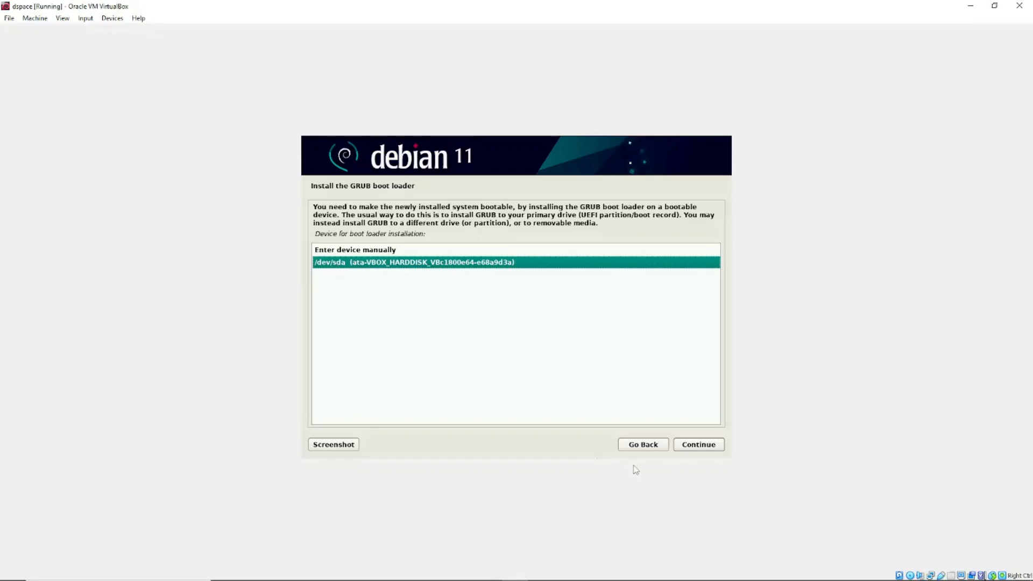
click(704, 448)
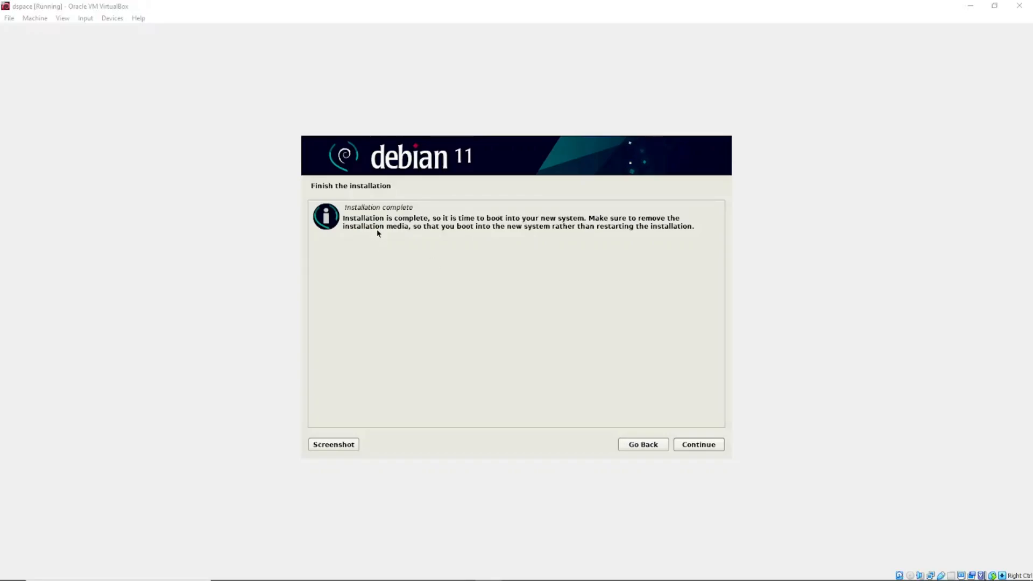
Check the virtual machine's storage settings for installation media still attached to the IDE controller, and close the settings.
click(34, 19)
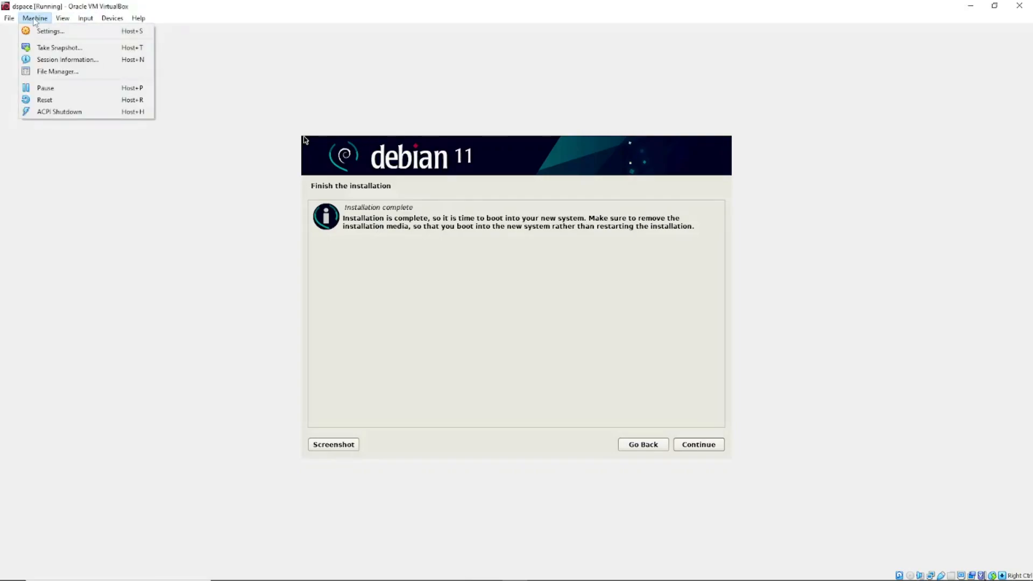
click(41, 31)
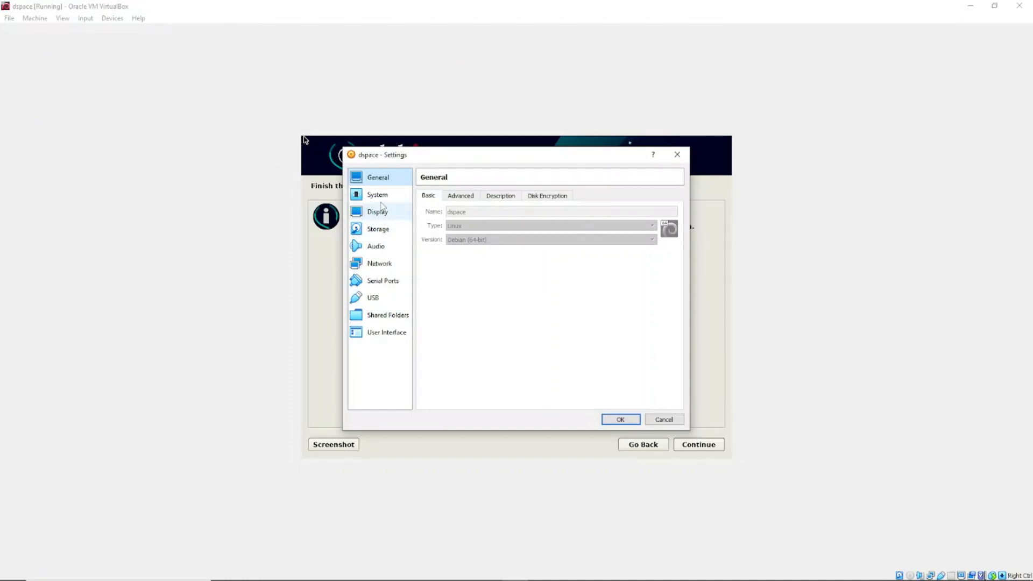
click(380, 232)
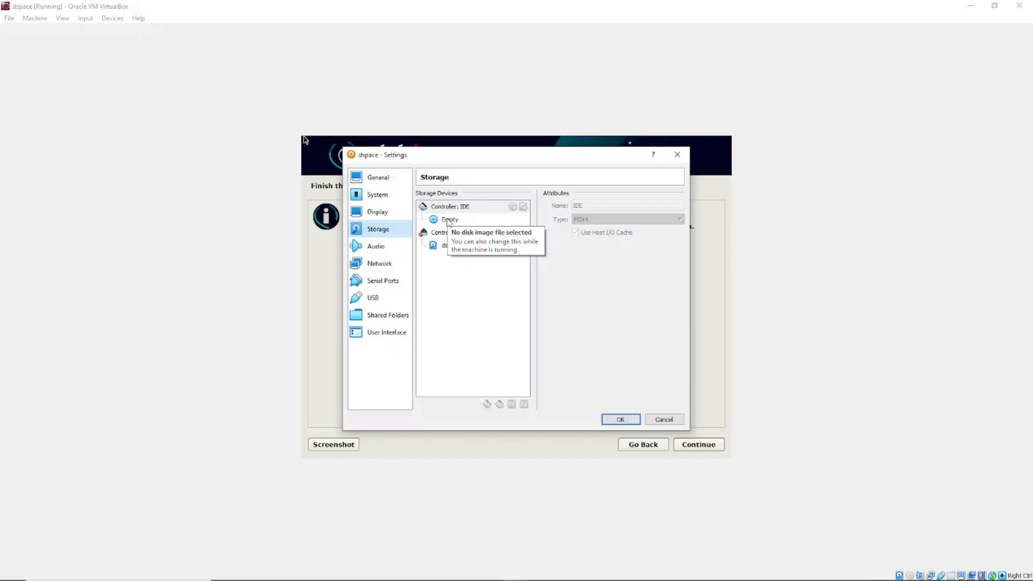
click(682, 157)
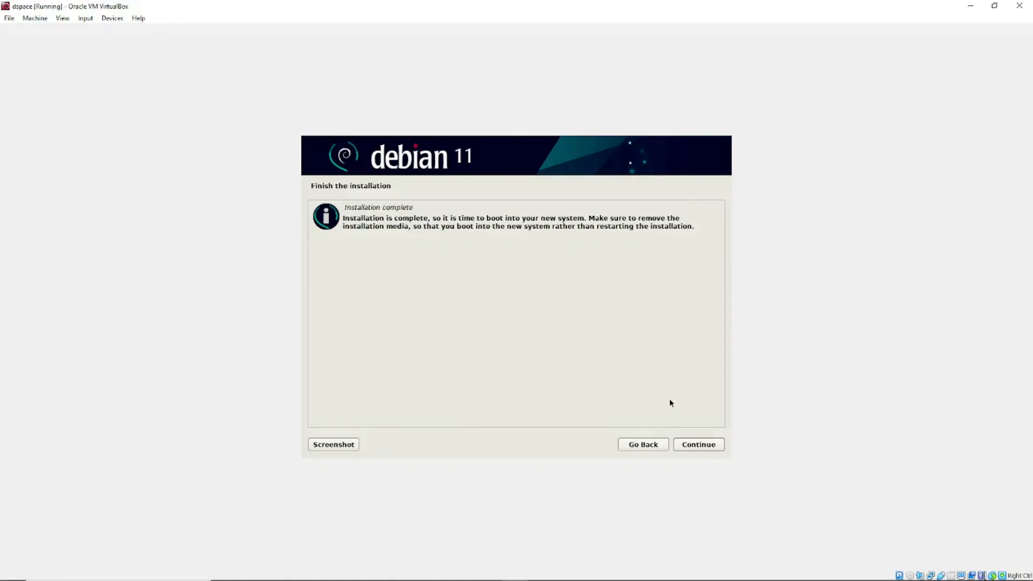
Finish the installation, reboot into the new system and log in to the Plasma session with the account password.
click(702, 445)
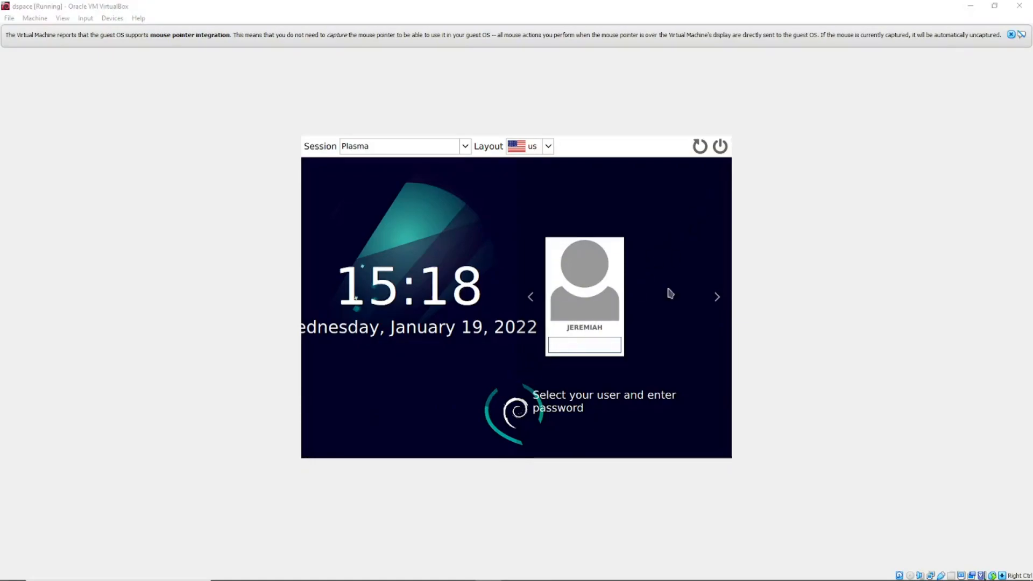
click(582, 341)
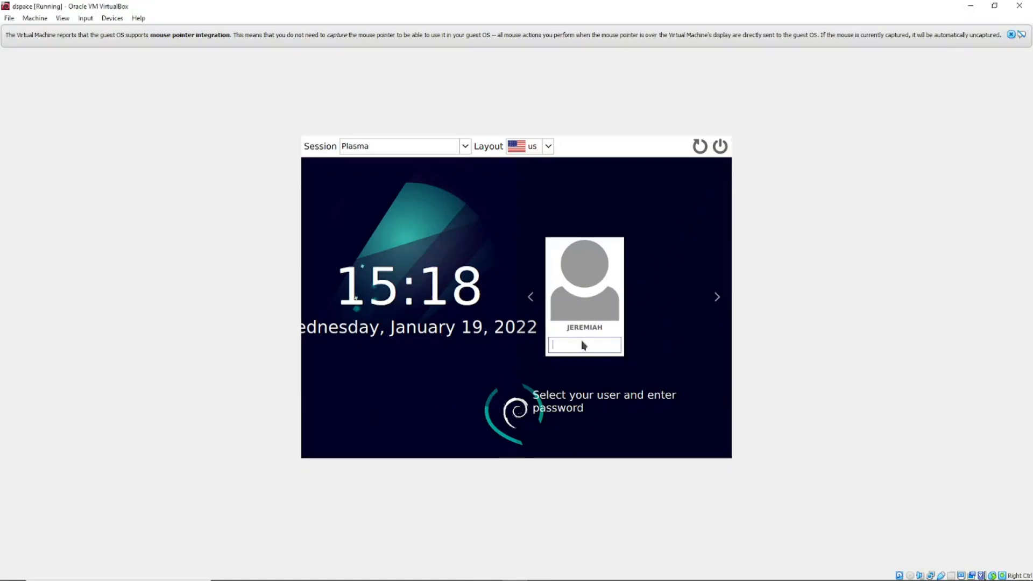
text(********)
key(Return)
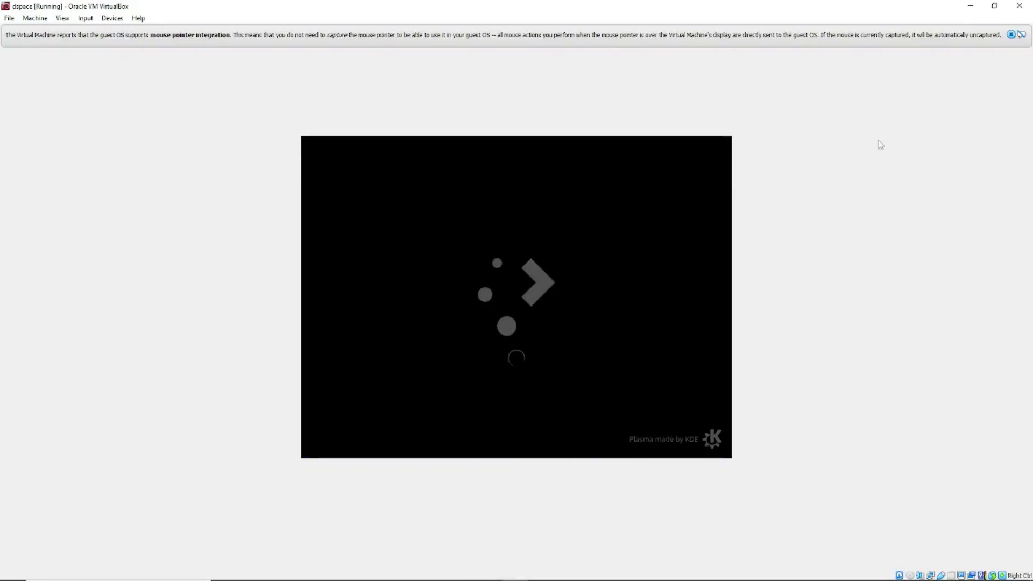
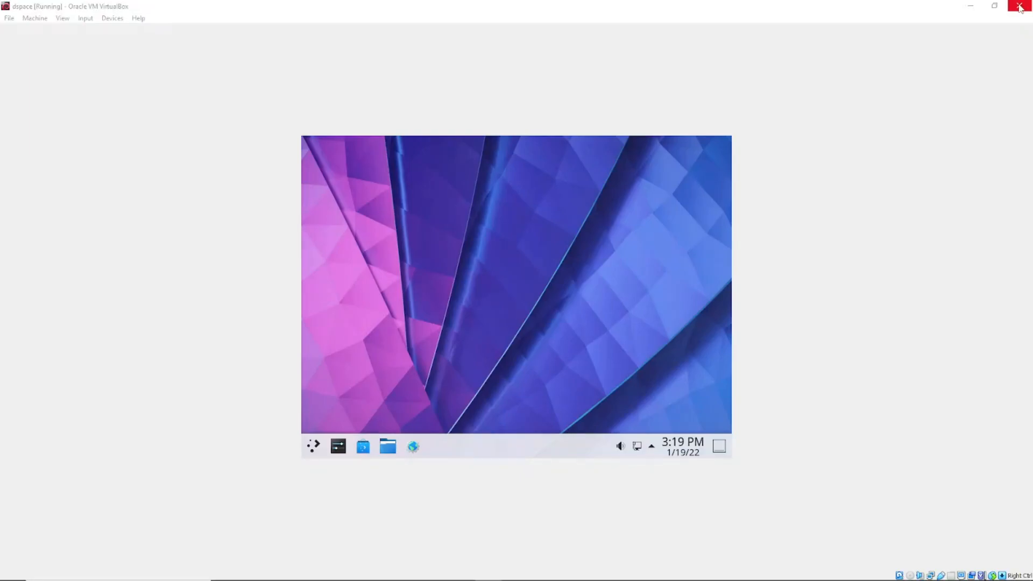
Power off the dspace virtual machine and remove the empty optical drive from its IDE controller.
click(1019, 6)
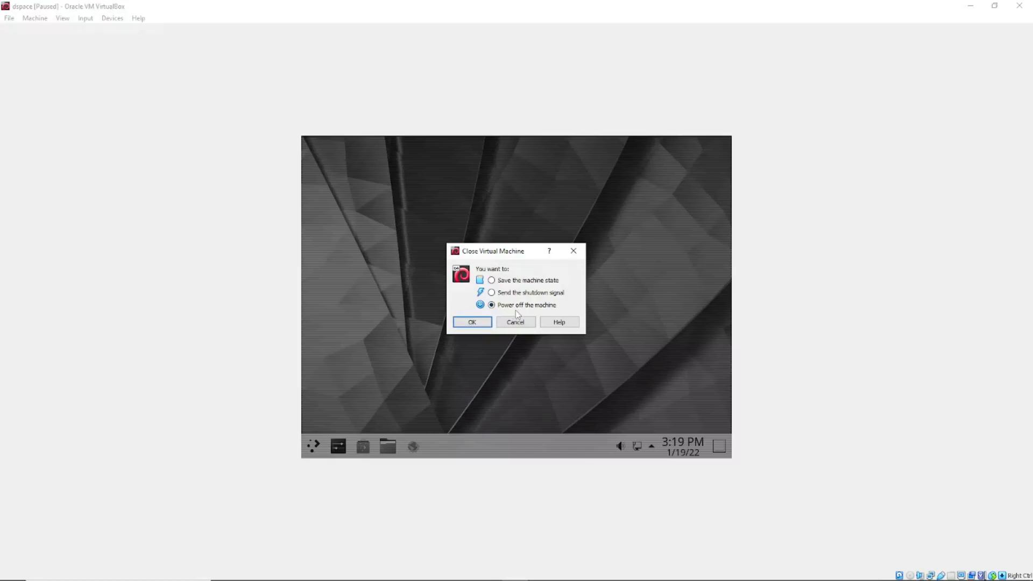
click(472, 323)
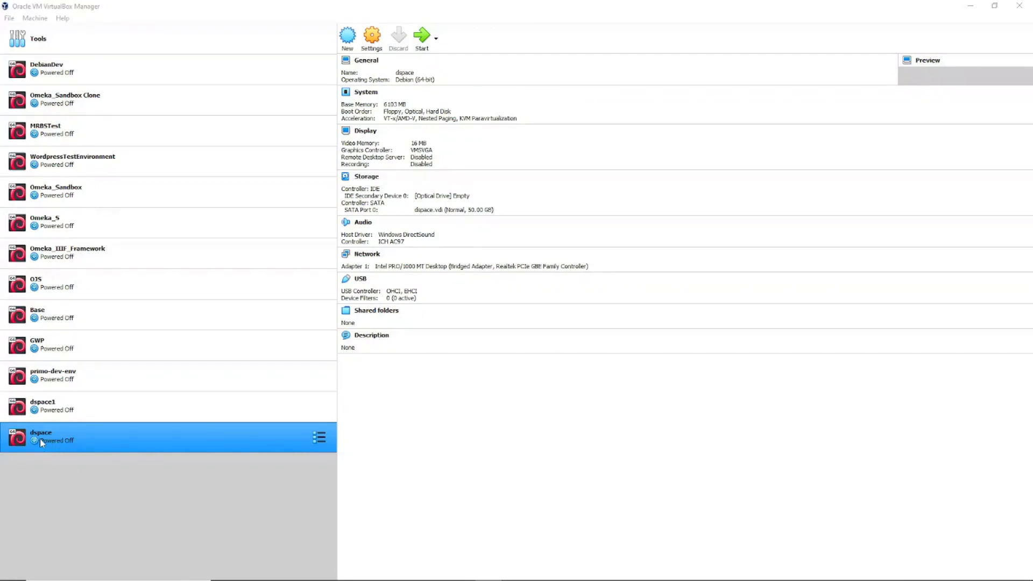
click(373, 43)
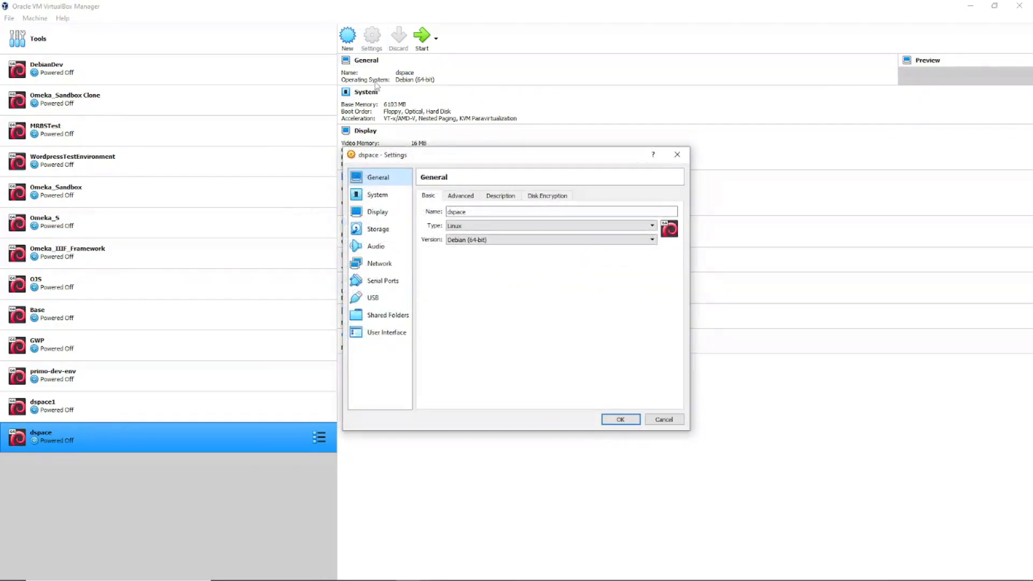
click(381, 235)
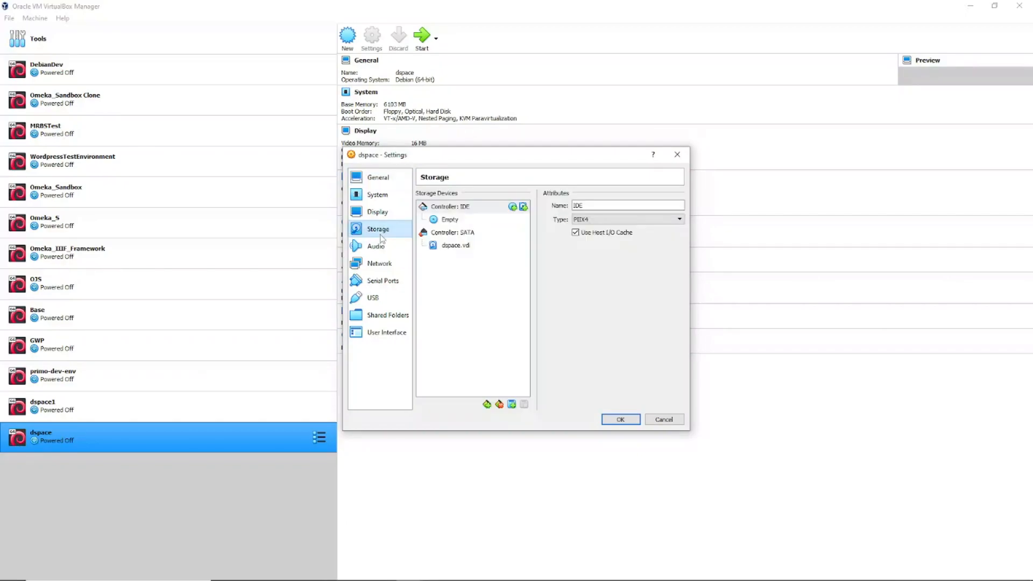
click(449, 222)
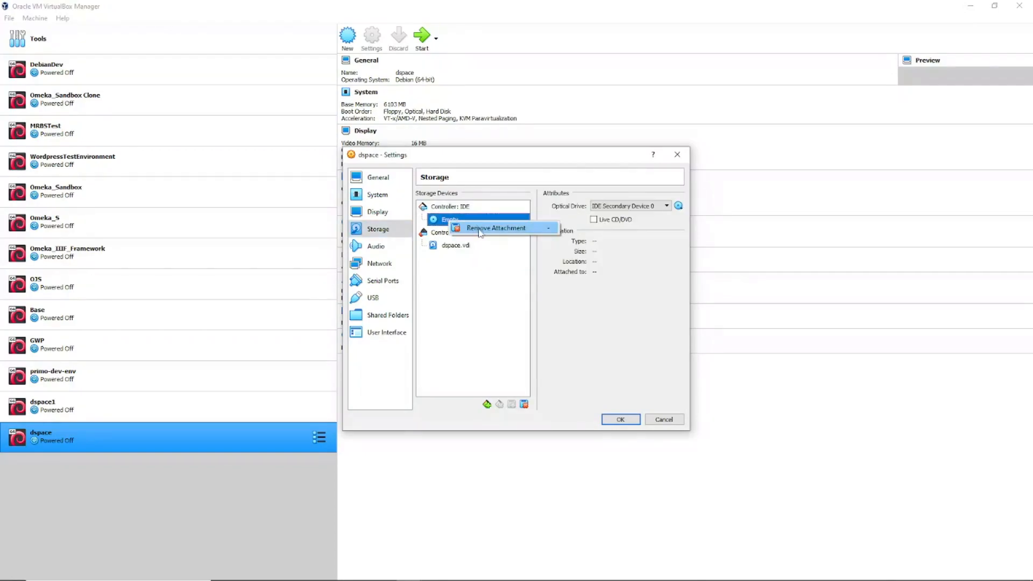
key(Delete)
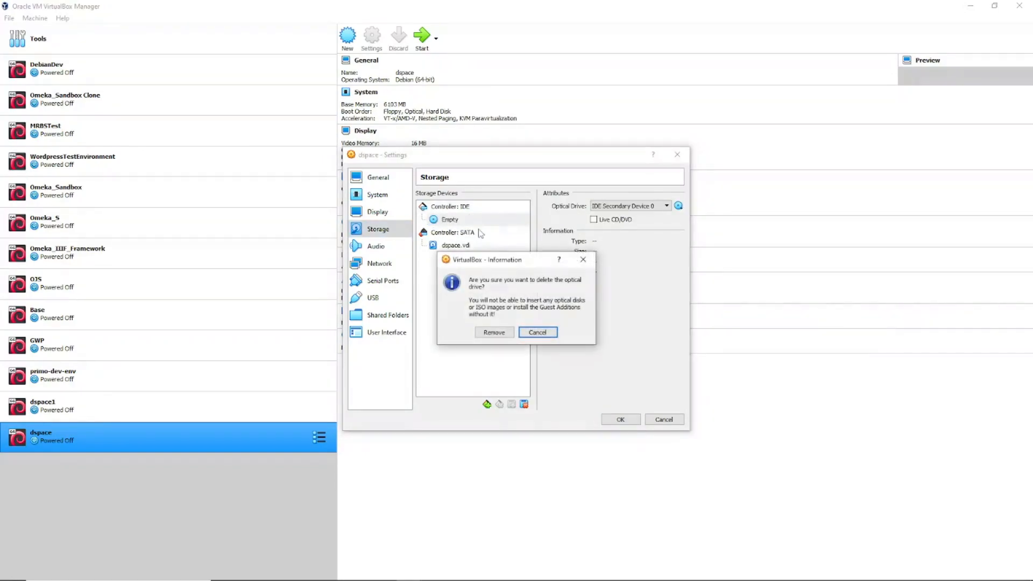
click(493, 333)
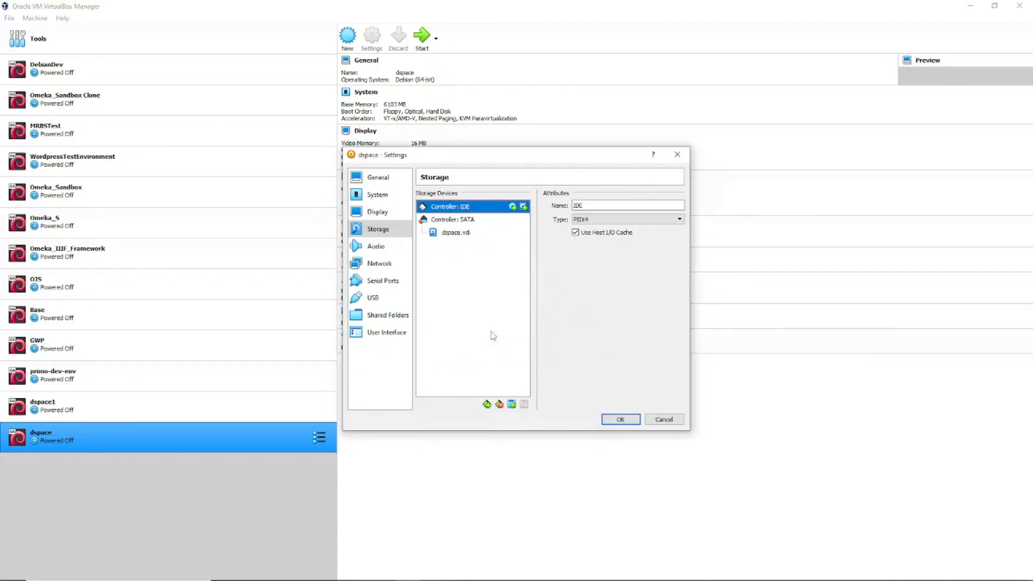
Add a new optical drive to the IDE controller, leave it empty and save the machine's settings.
click(513, 207)
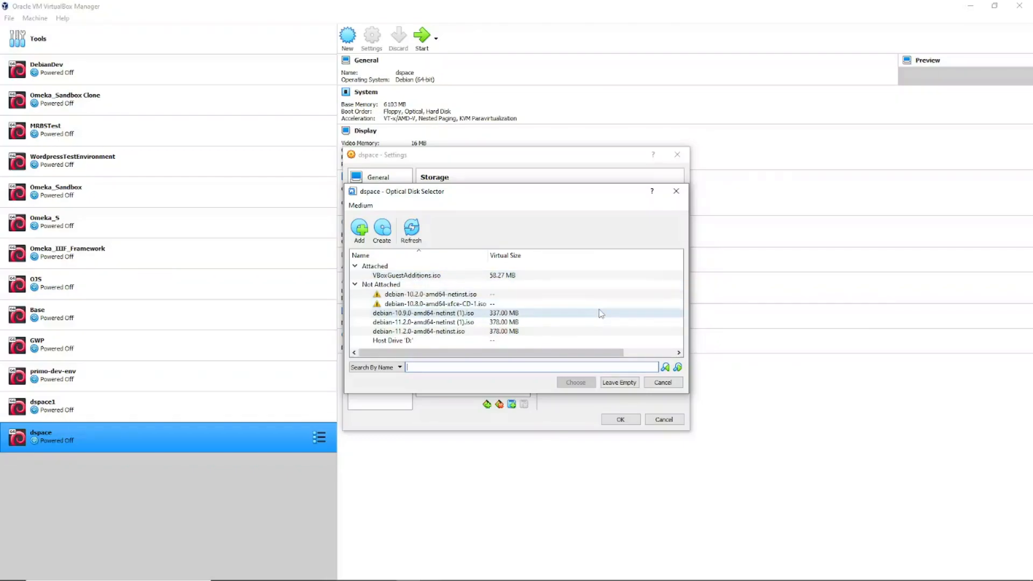
click(623, 386)
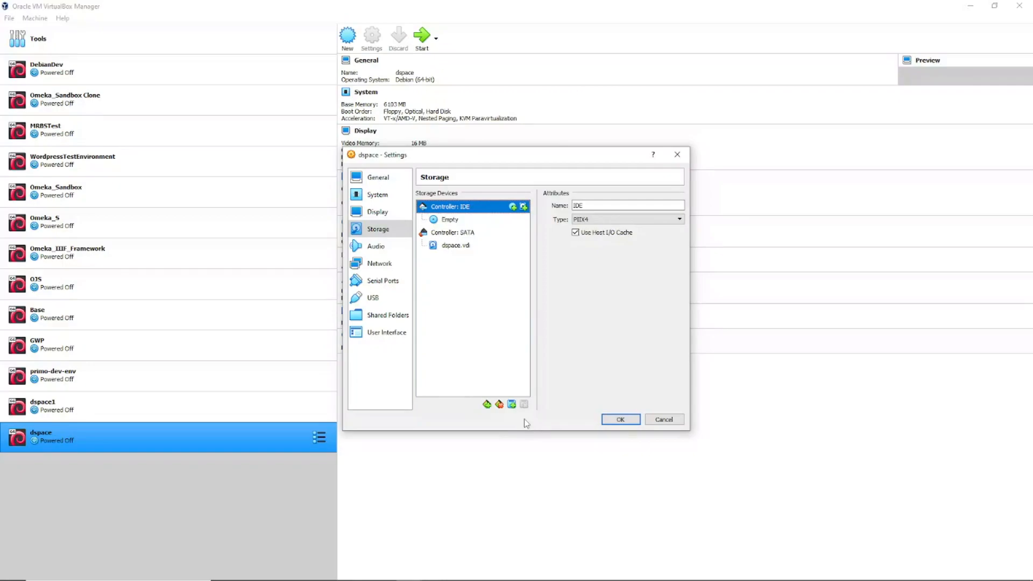
click(621, 420)
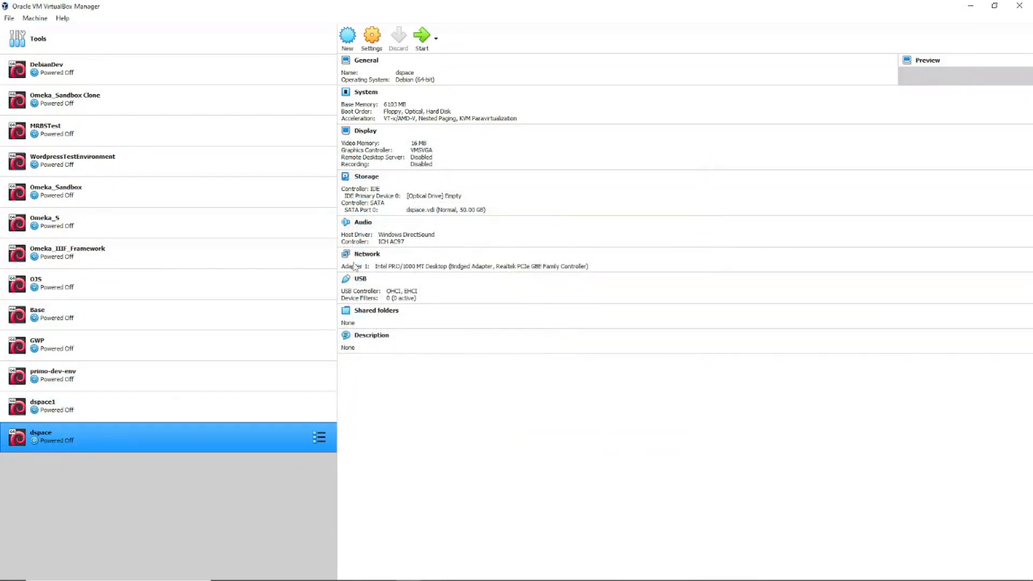
Start the dspace virtual machine and log in to the Plasma session with the account password.
click(422, 39)
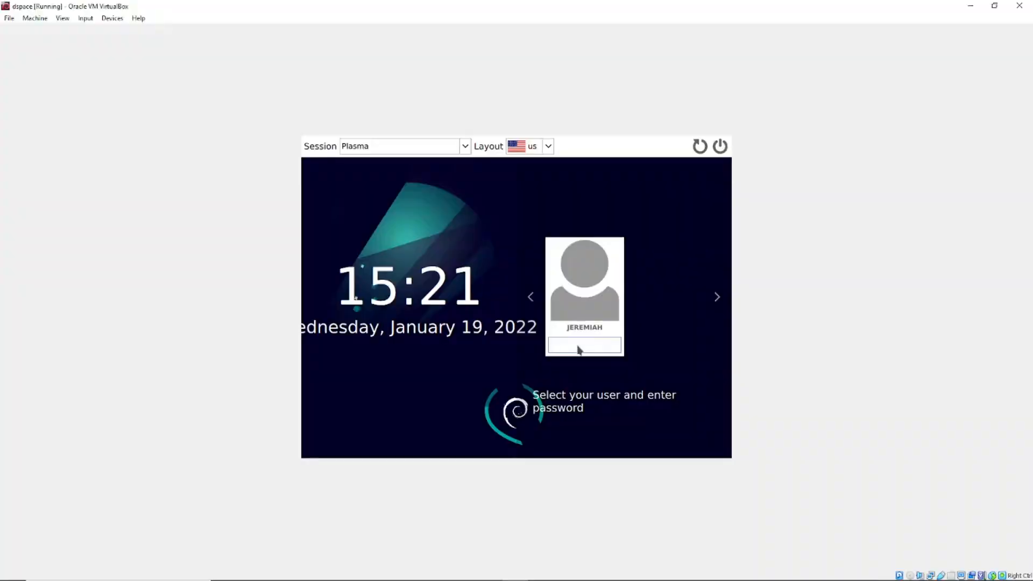
text(*********)
key(Return)
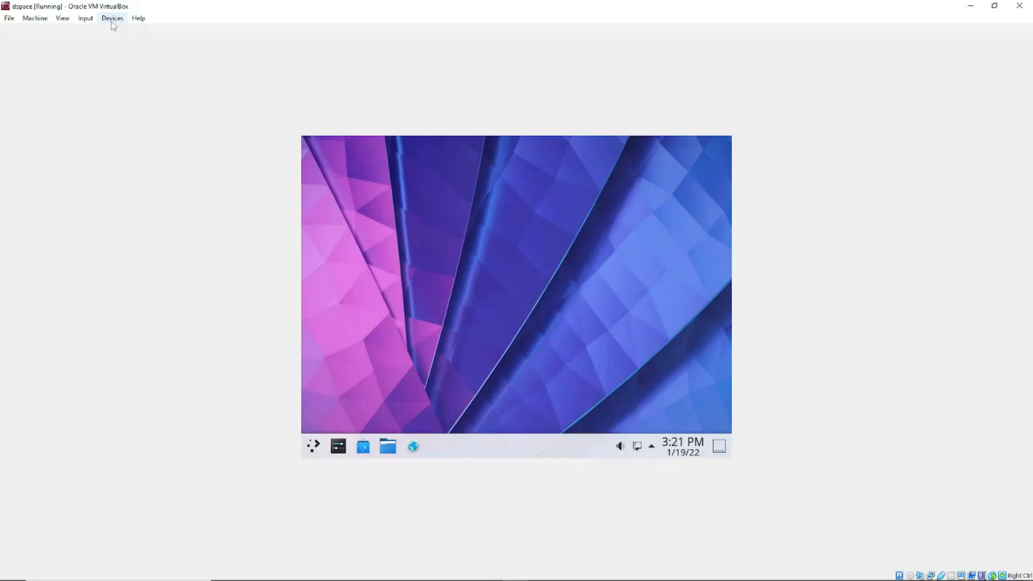
Insert the Guest Additions CD image and open the VBox_GAs_6.1.30 disc in the file manager.
click(115, 19)
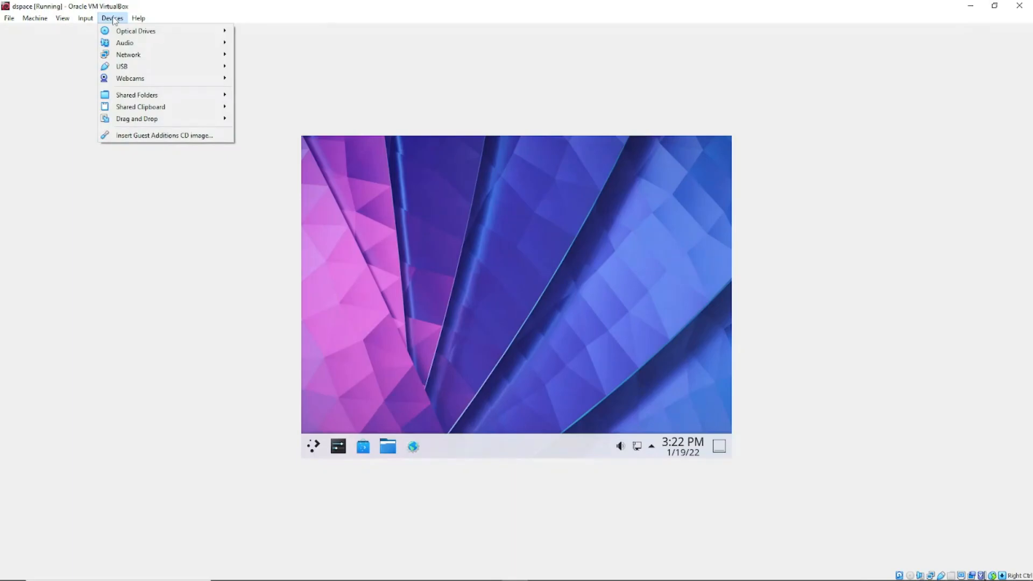
click(153, 135)
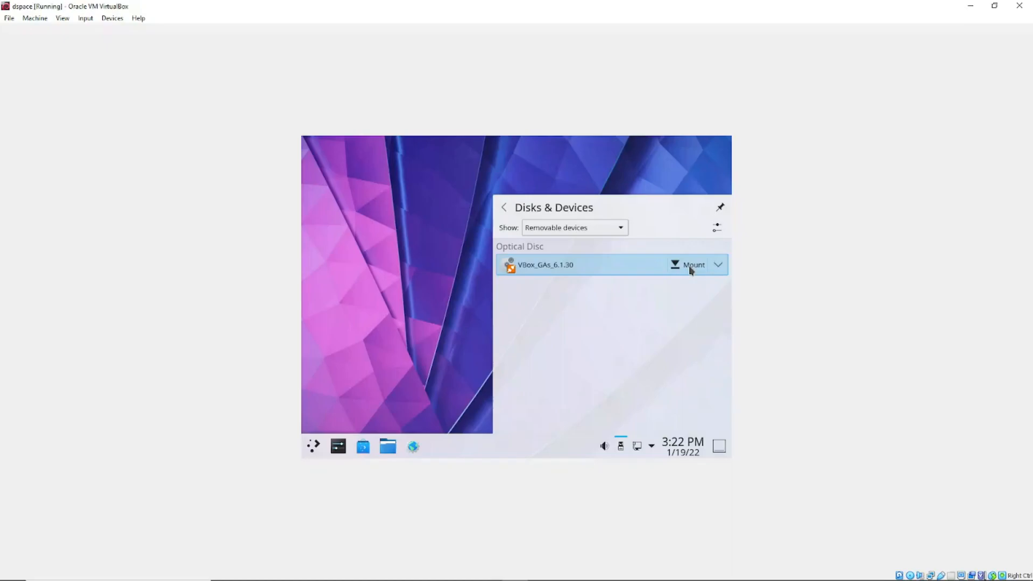
click(720, 266)
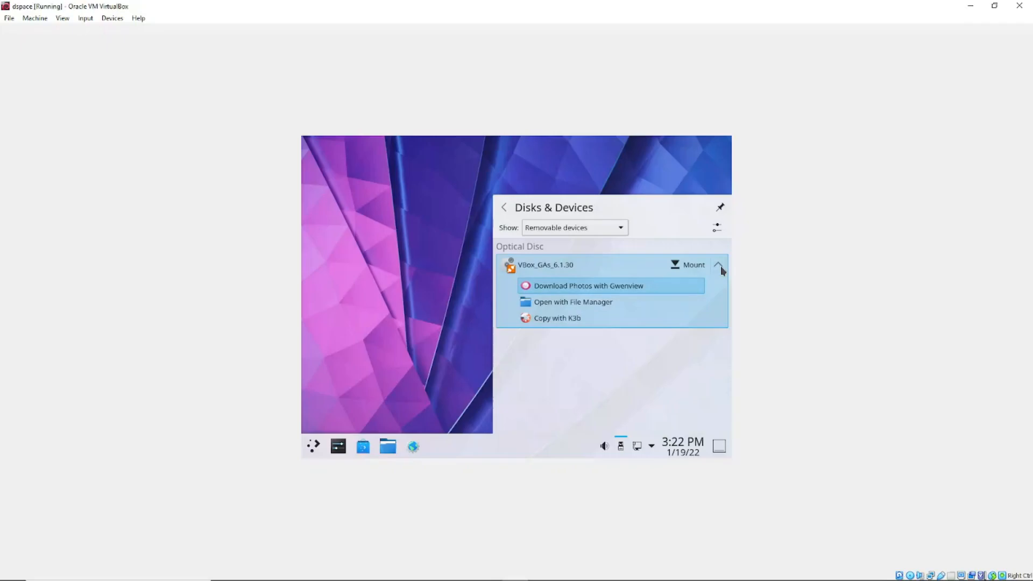
click(608, 302)
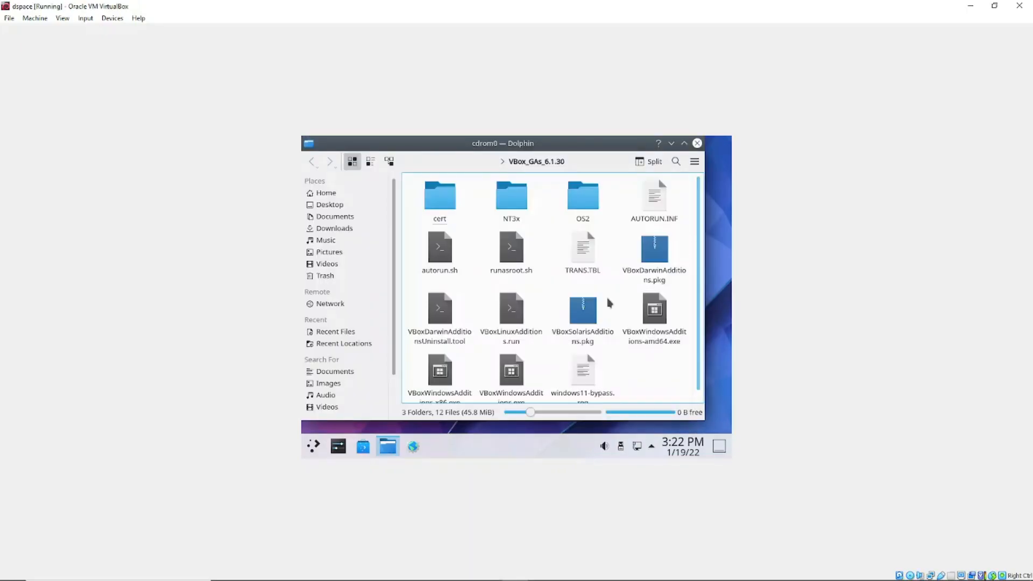
Try to run VBoxLinuxAdditions.run from the disc, examine its advanced permissions and close the file manager.
double_click(514, 308)
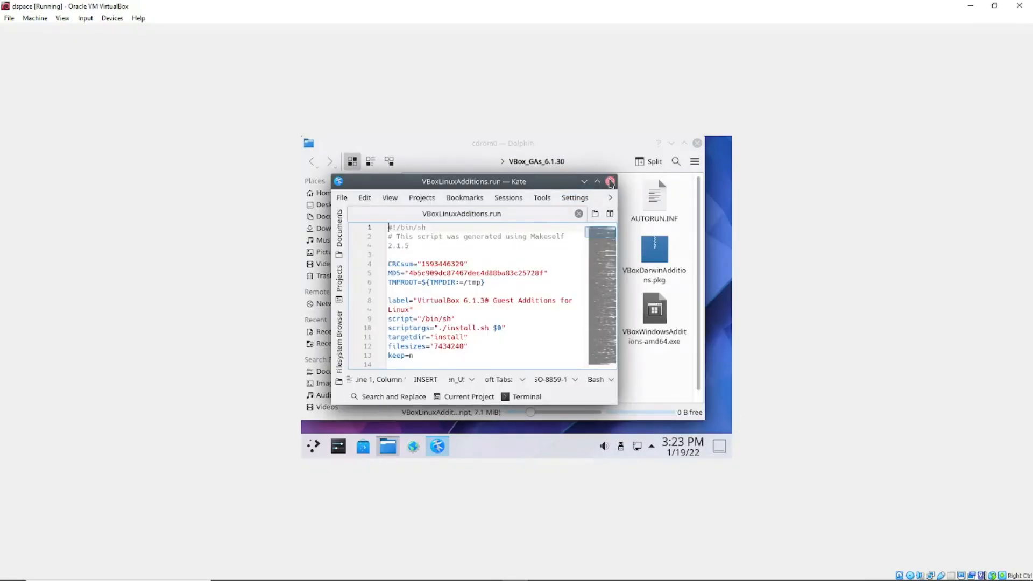
click(610, 182)
right_click(515, 314)
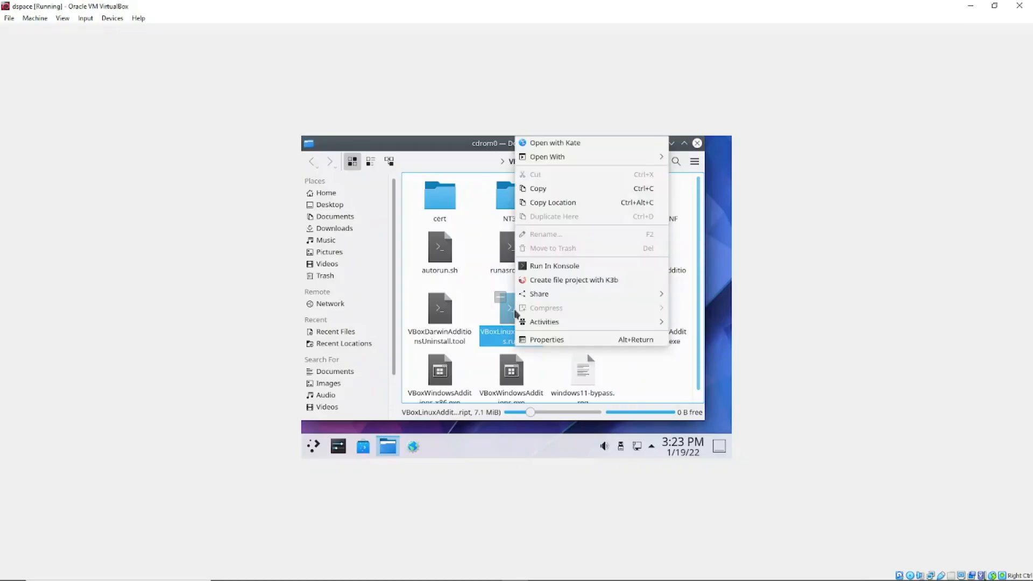
click(544, 339)
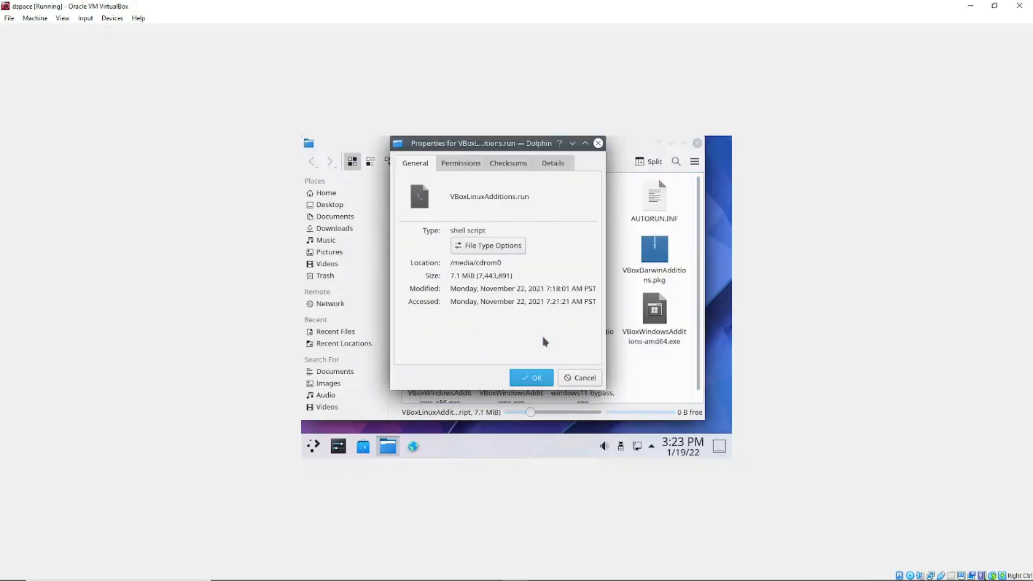
click(462, 163)
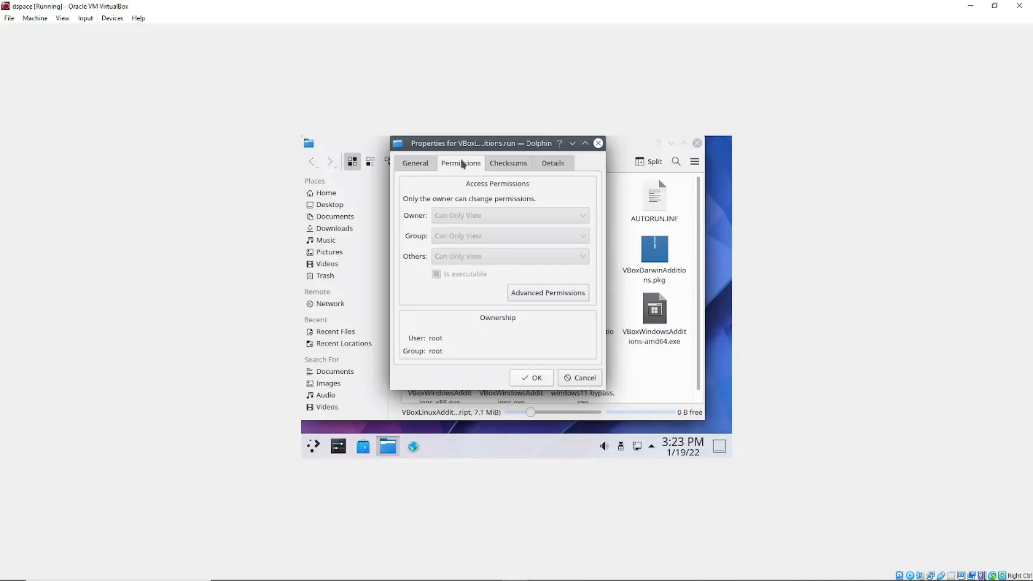
click(530, 295)
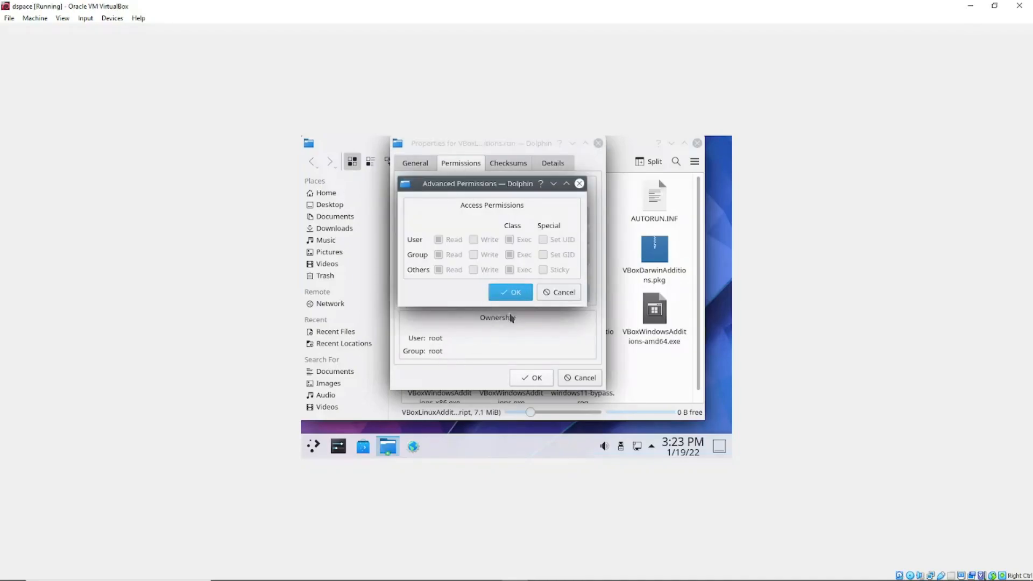
click(551, 295)
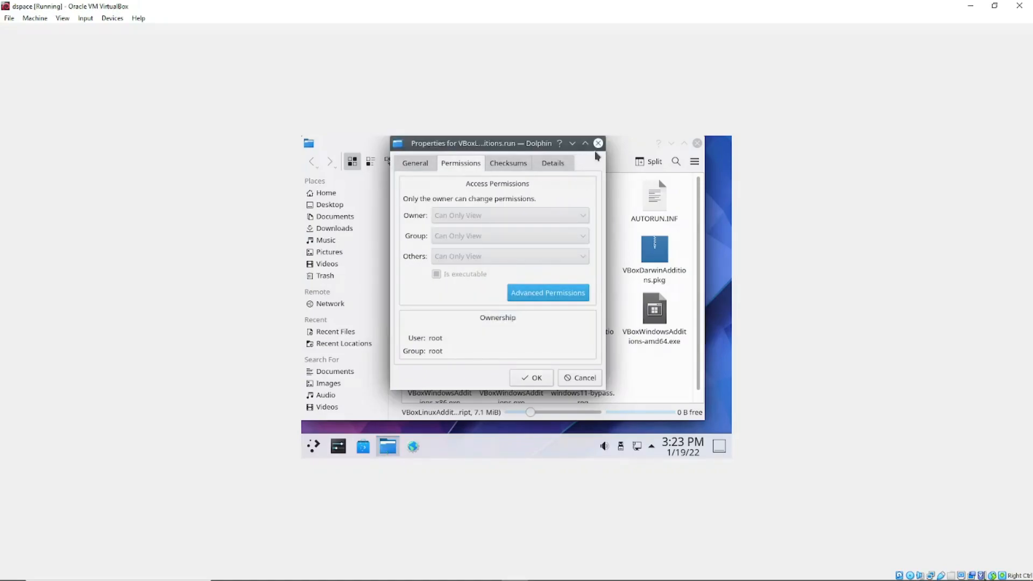
click(599, 143)
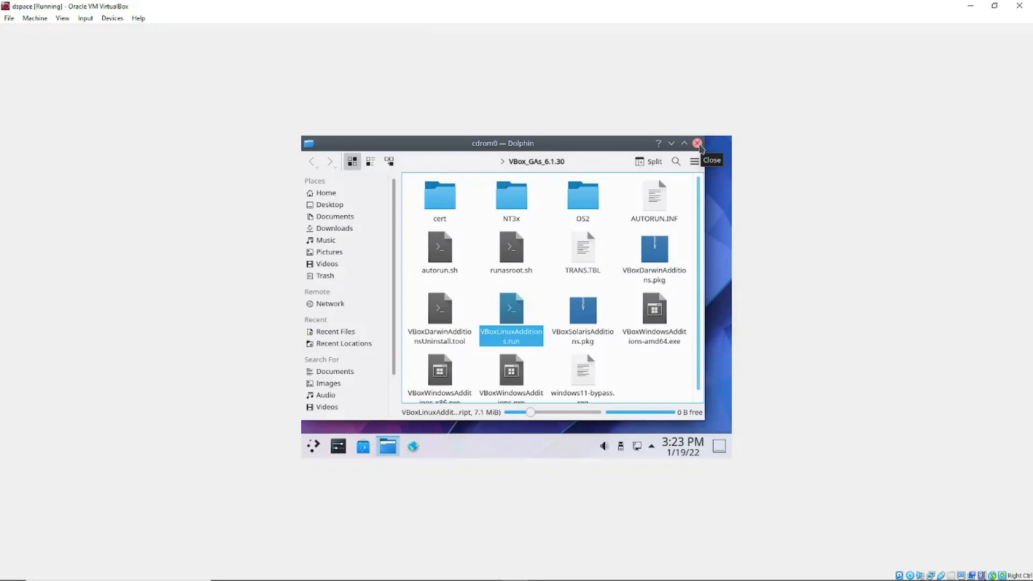
click(698, 144)
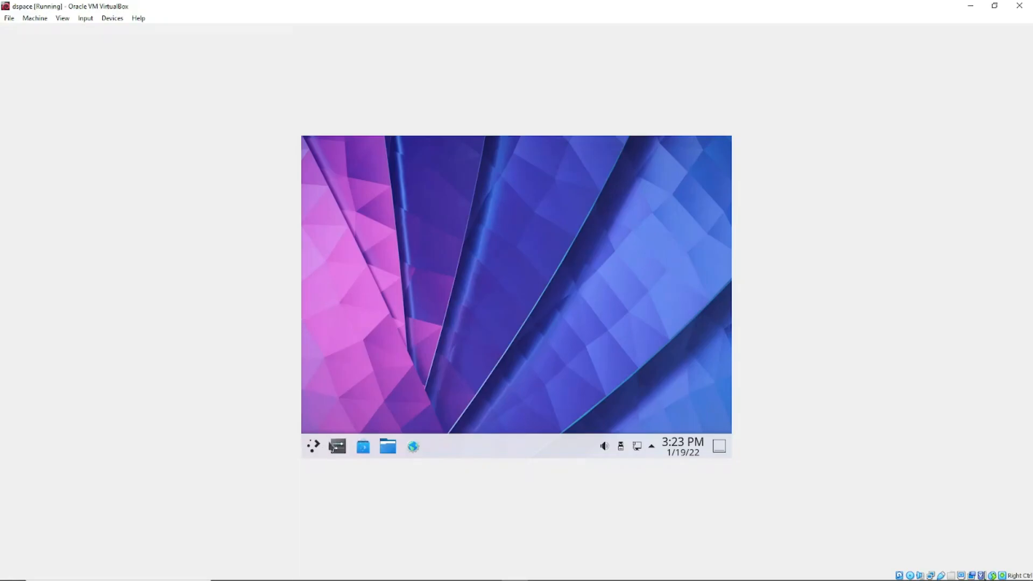
Search the installed applications for "ter" and launch the Konsole terminal.
click(314, 447)
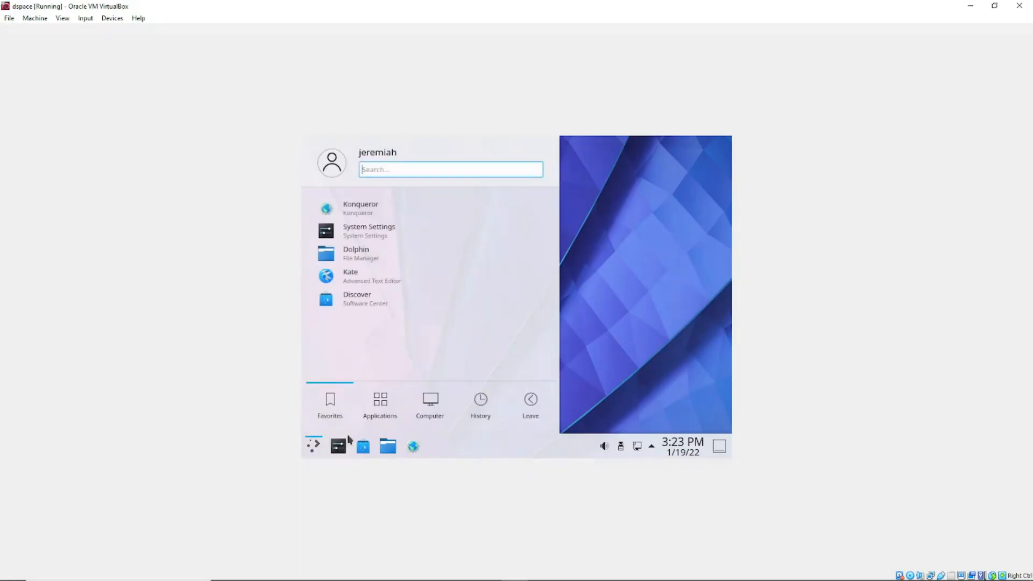
click(382, 405)
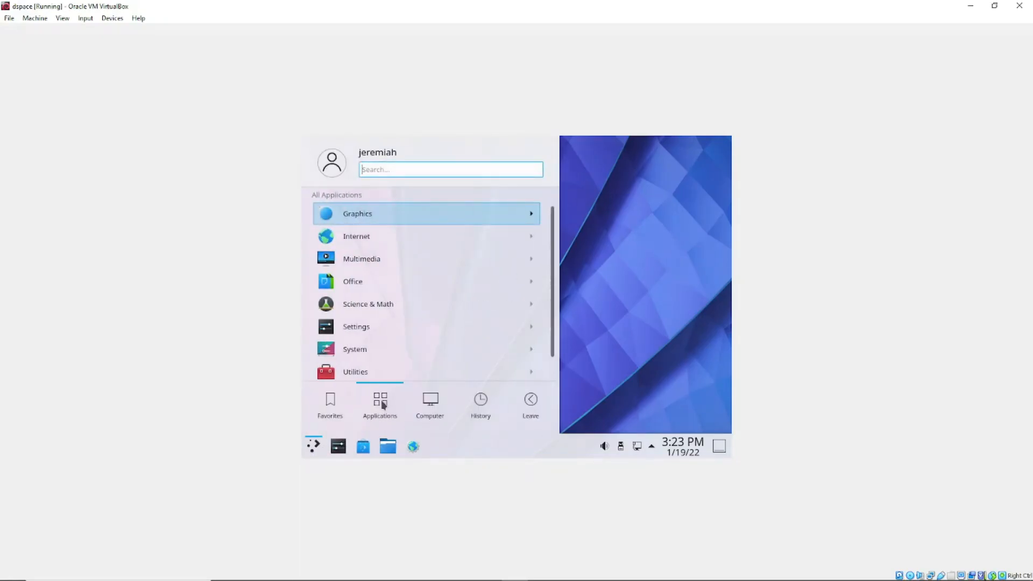
click(363, 367)
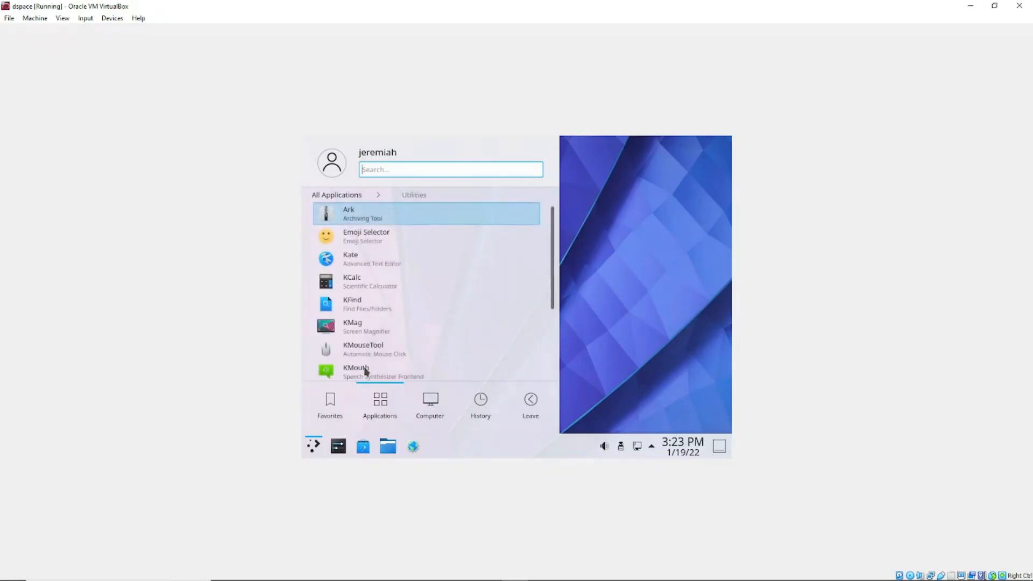
scroll(382, 342, down, 5)
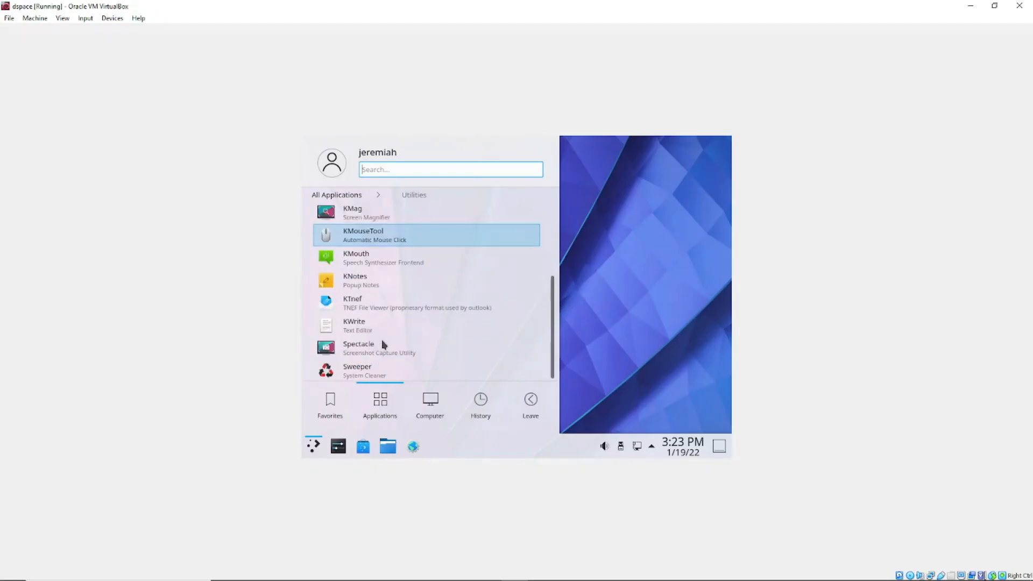
scroll(383, 344, up, 5)
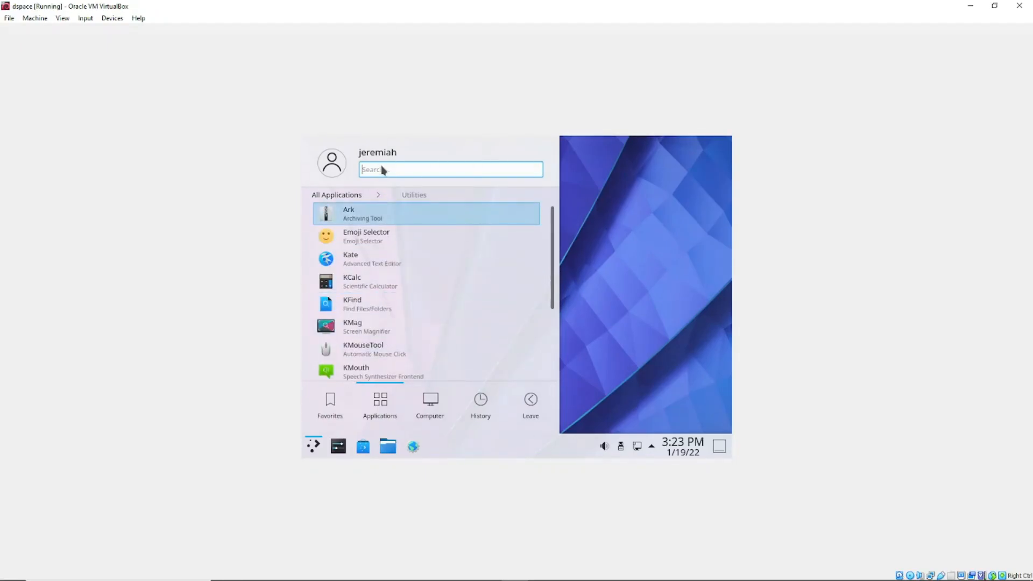
text(ter)
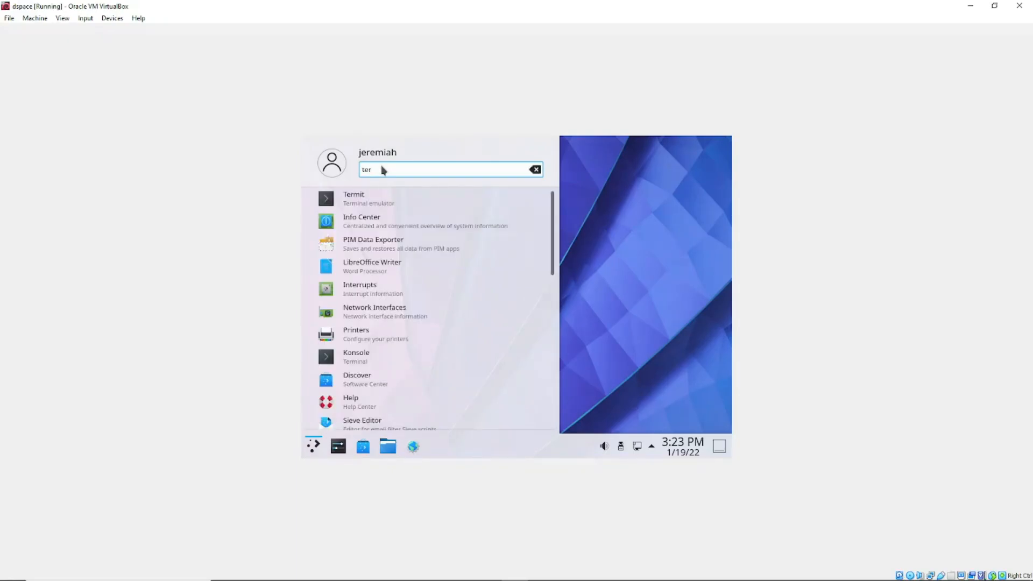
click(364, 360)
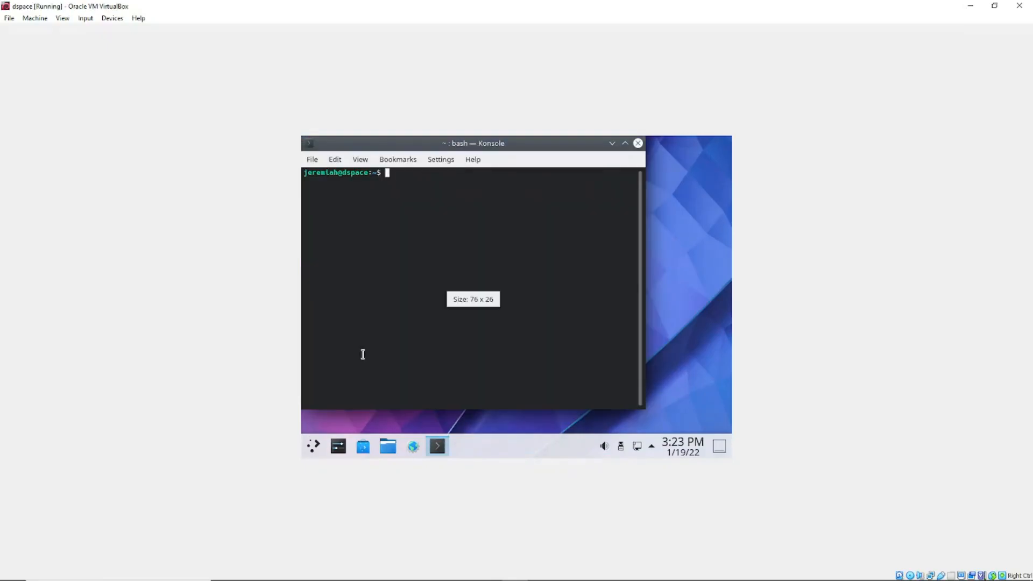
click(438, 159)
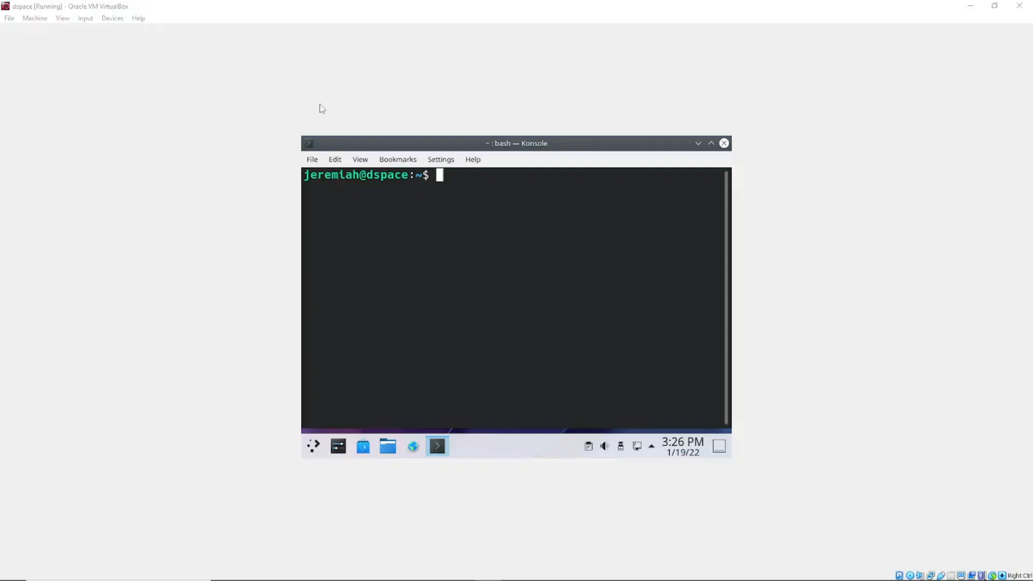
Change to the /media directory in the terminal and list its contents.
click(445, 174)
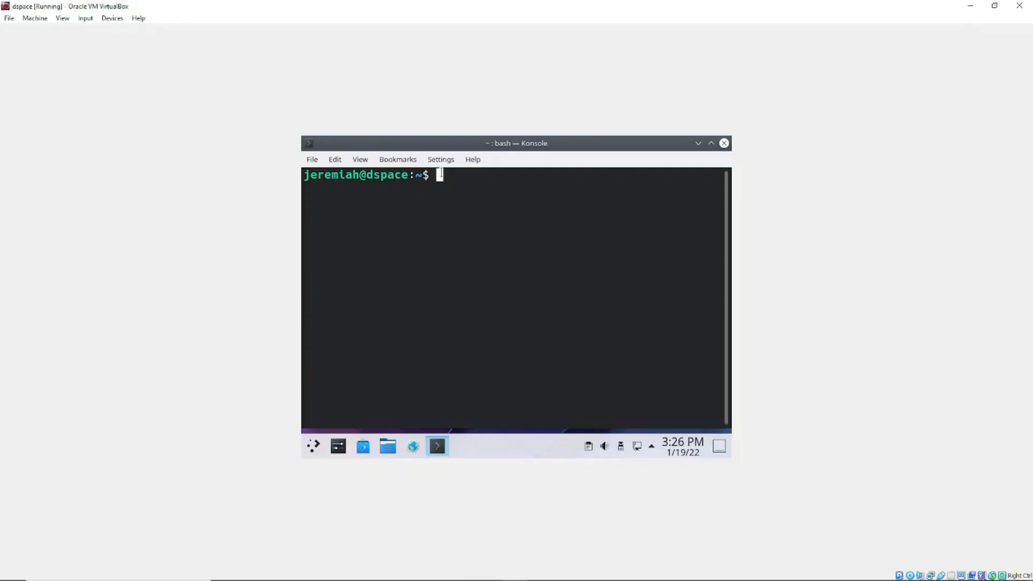
text(cd /media)
key(Return)
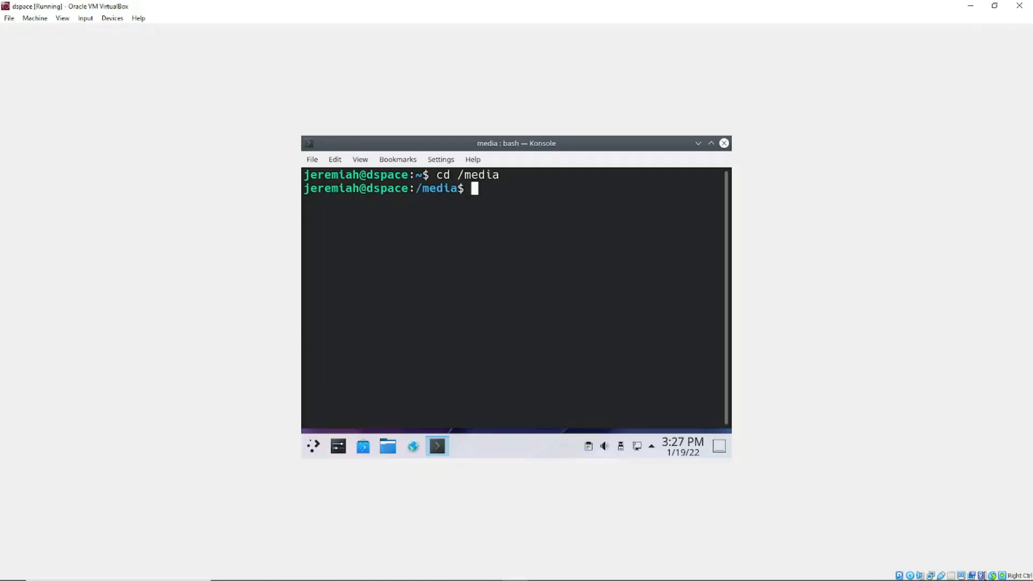
text(ls)
key(Return)
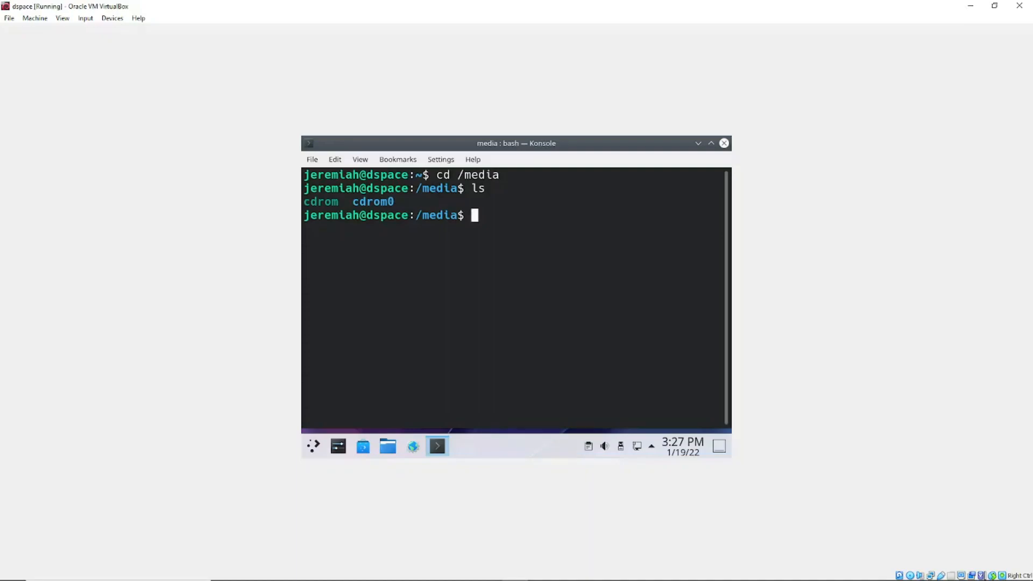
Change to the cdrom directory in the terminal and list its contents to locate VBoxLinuxAdditions.run.
text(cd cdrom)
key(Return)
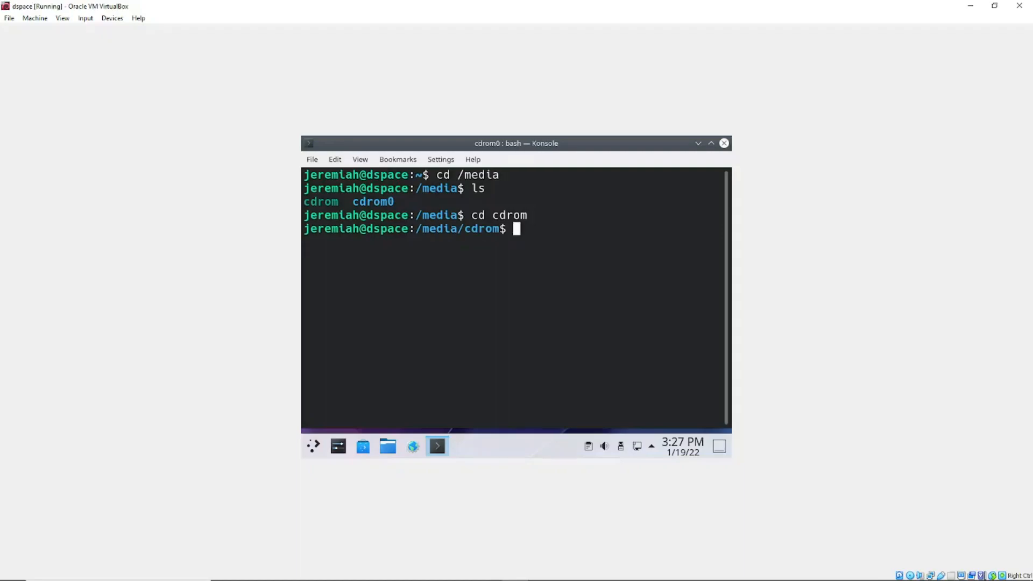
text(ls)
key(Return)
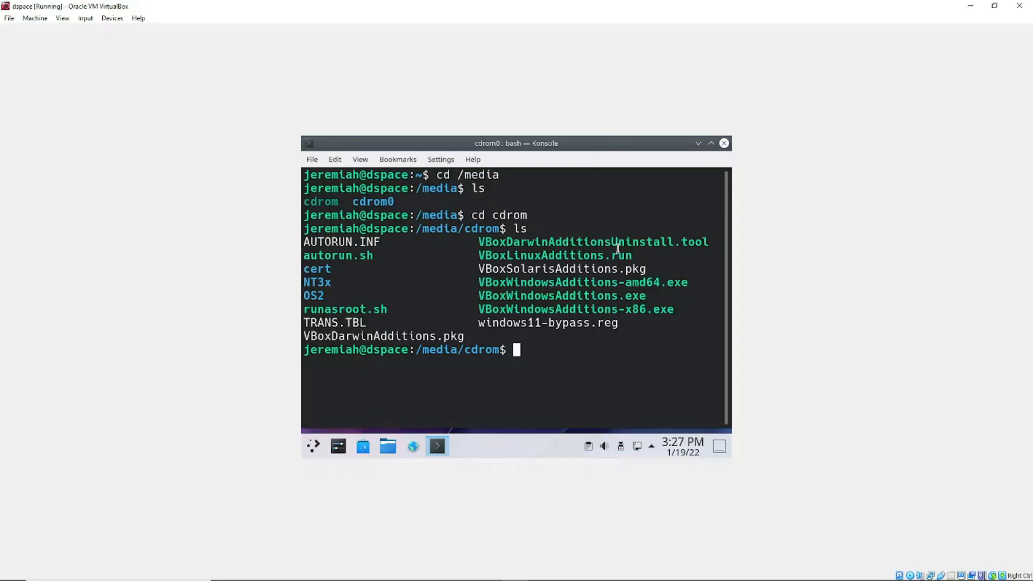
drag(633, 256, 481, 252)
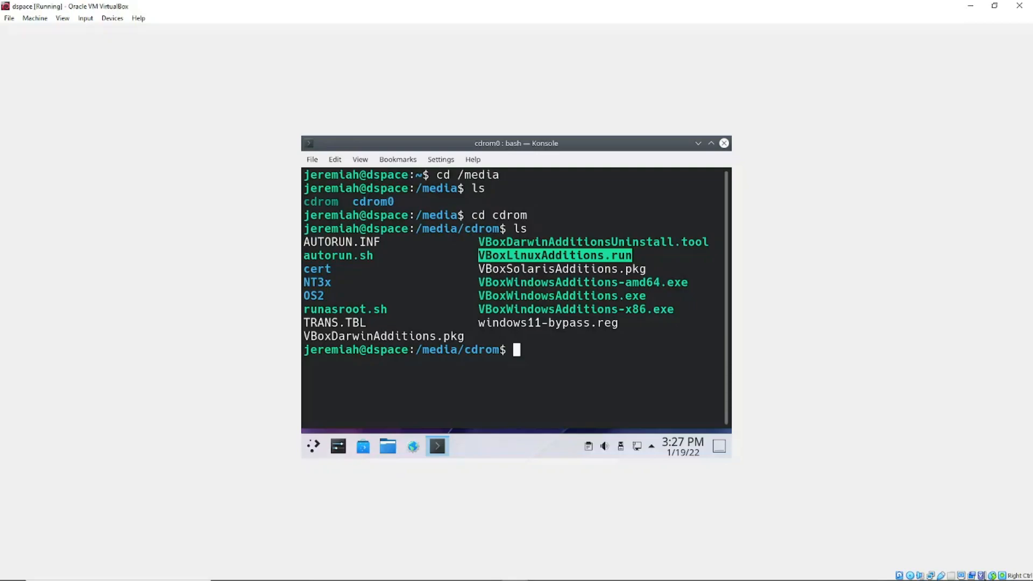
click(521, 350)
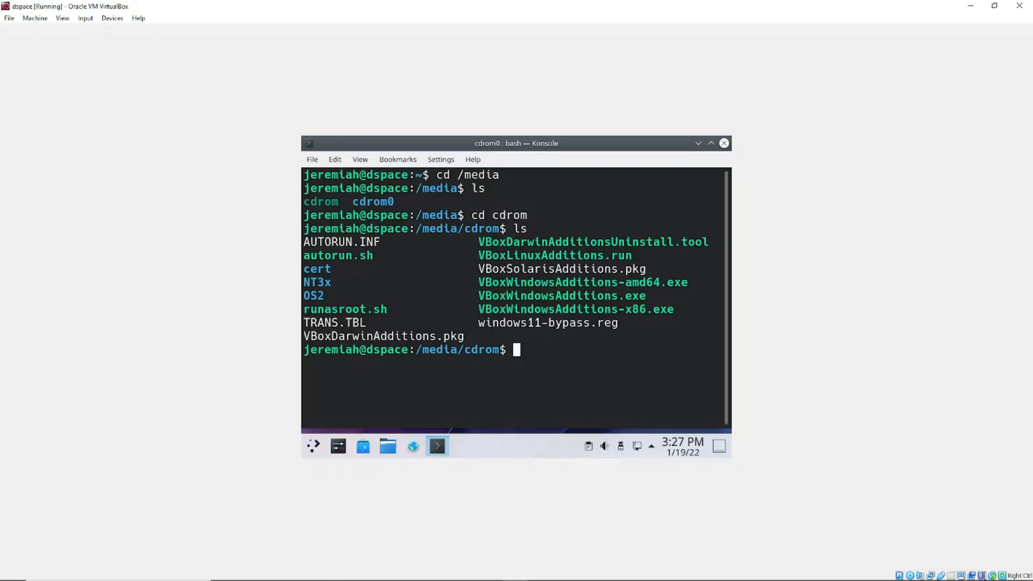
Run the Guest Additions installer with sudo sh ./VBoxLinuxAdditions.run, authenticating with the account password.
text(sudo)
text(sh ./VBox)
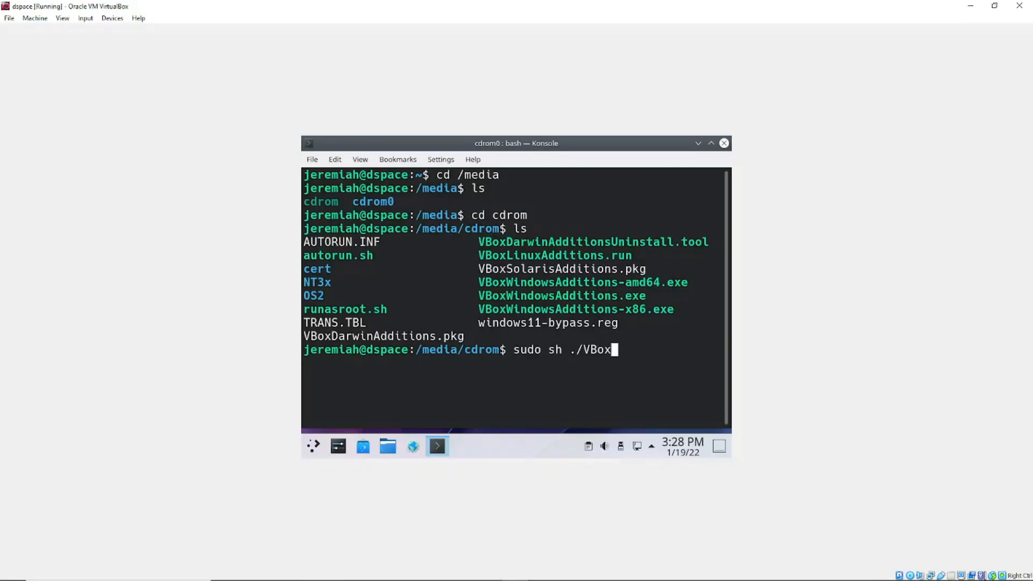
text(LinuxAddit)
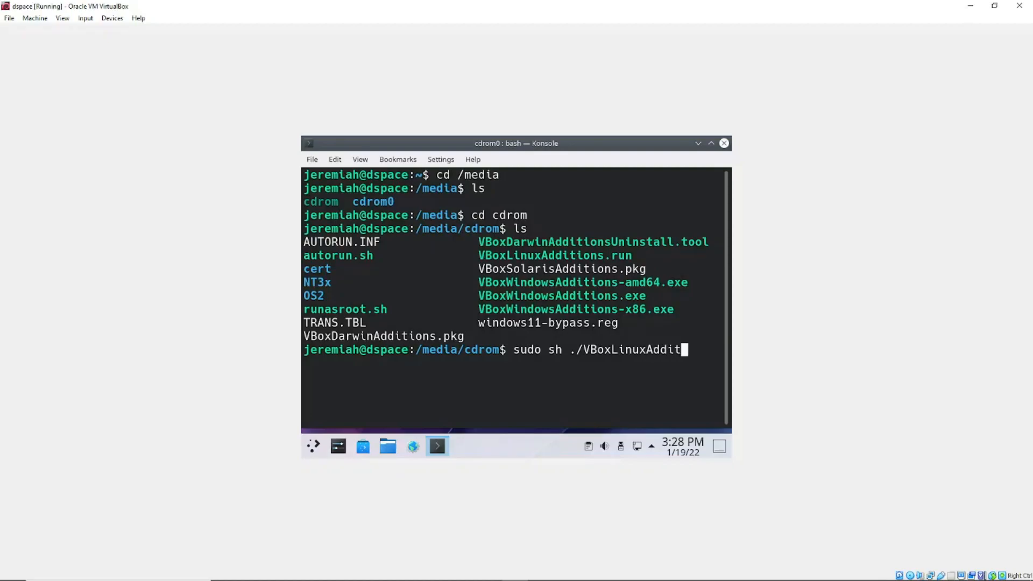
text(ions.run)
key(Return)
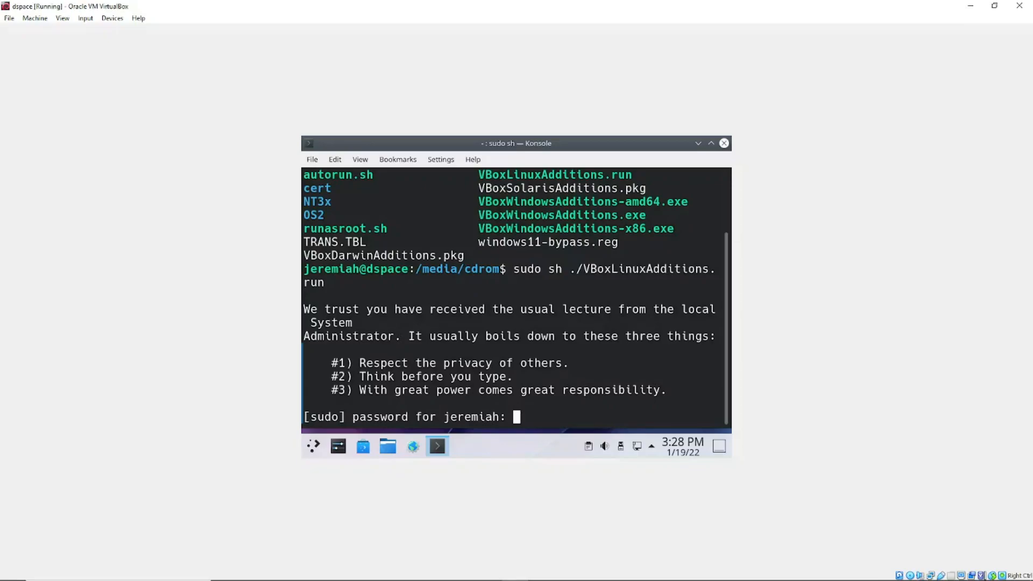
key(Return)
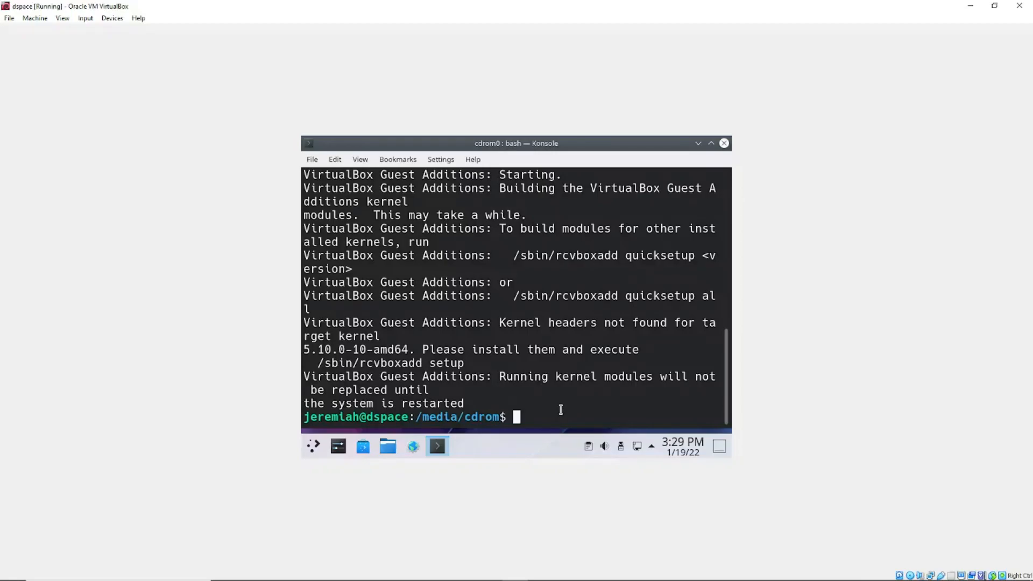
Reboot the virtual machine with sudo reboot now and dismiss the mouse pointer integration notice.
text(sudo reboot now)
key(Return)
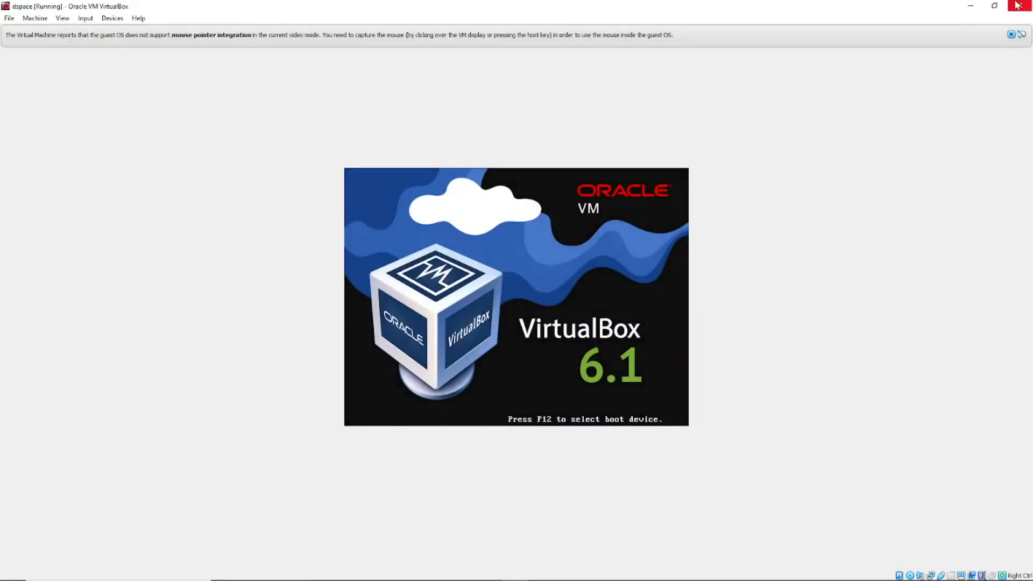
click(1011, 34)
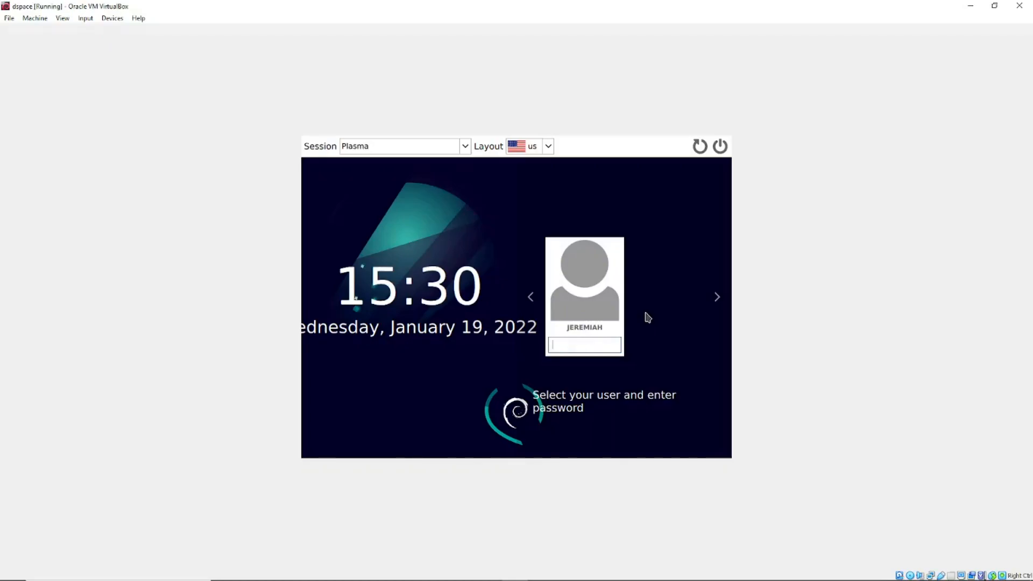
Switch the virtual machine to full-screen mode and log in to the Plasma session with the account password.
key(ctrl+f)
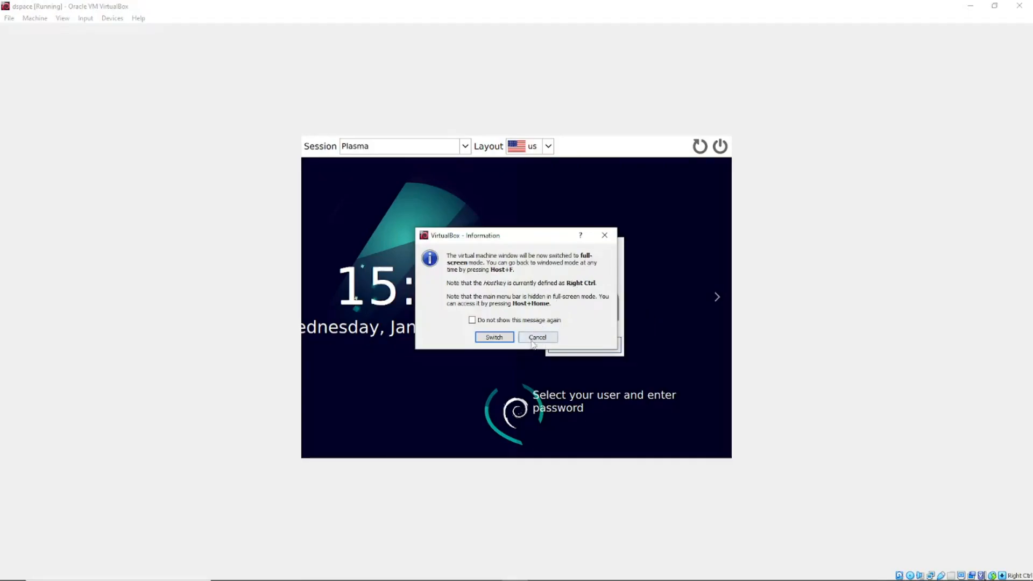
click(495, 339)
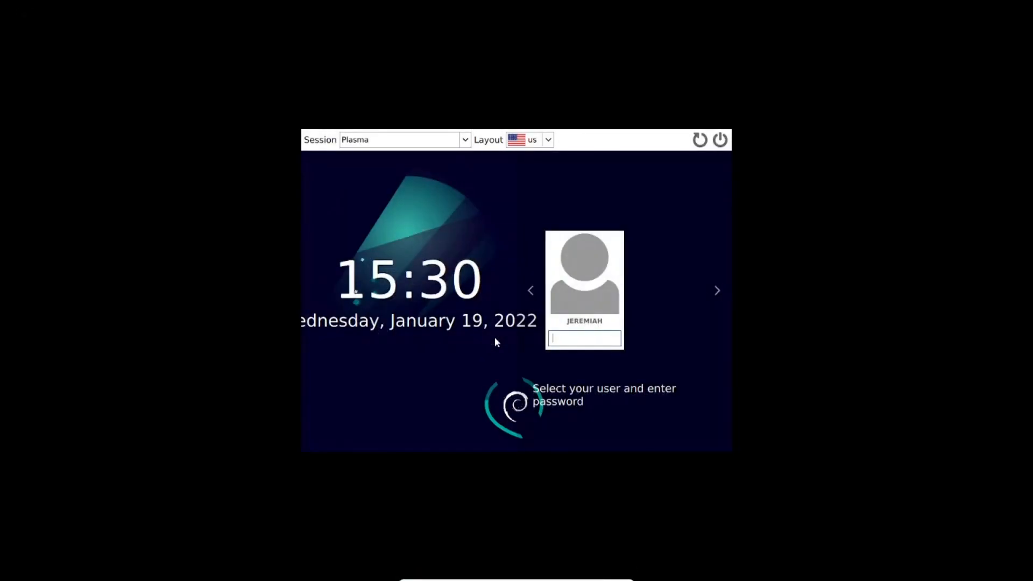
click(560, 347)
text(*********)
key(Return)
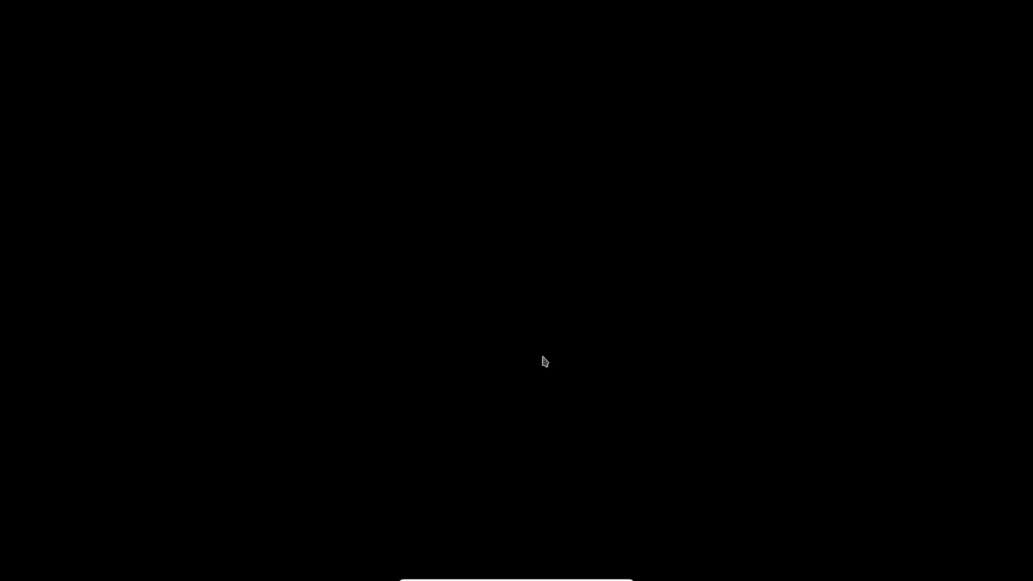